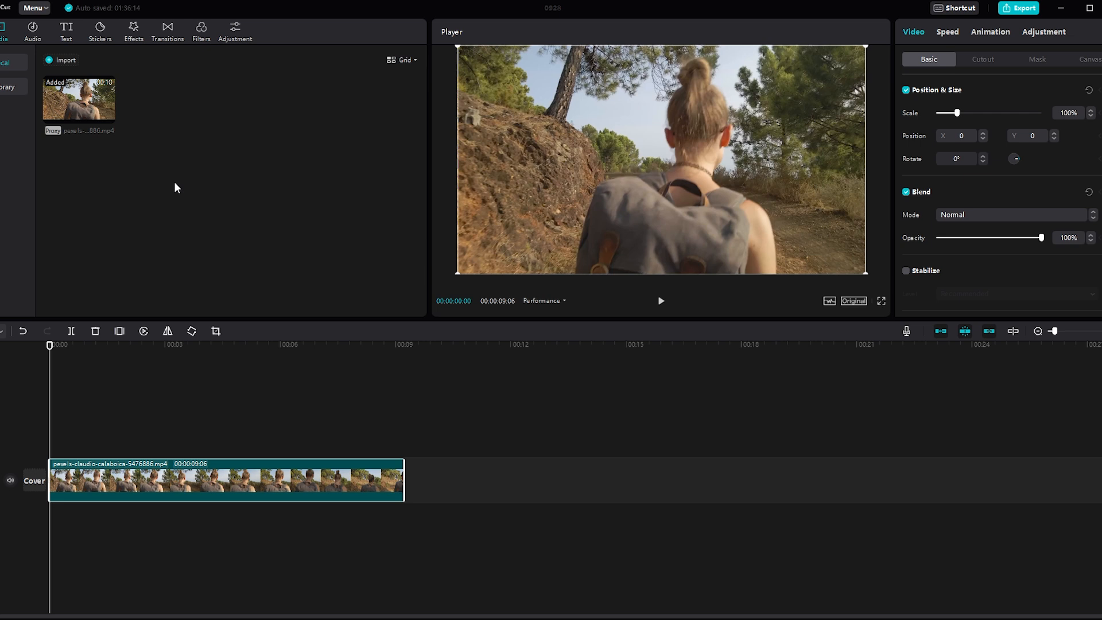
Step: Preview the hiker clip and set its Lightness adjustment to -8
left_click(661, 301)
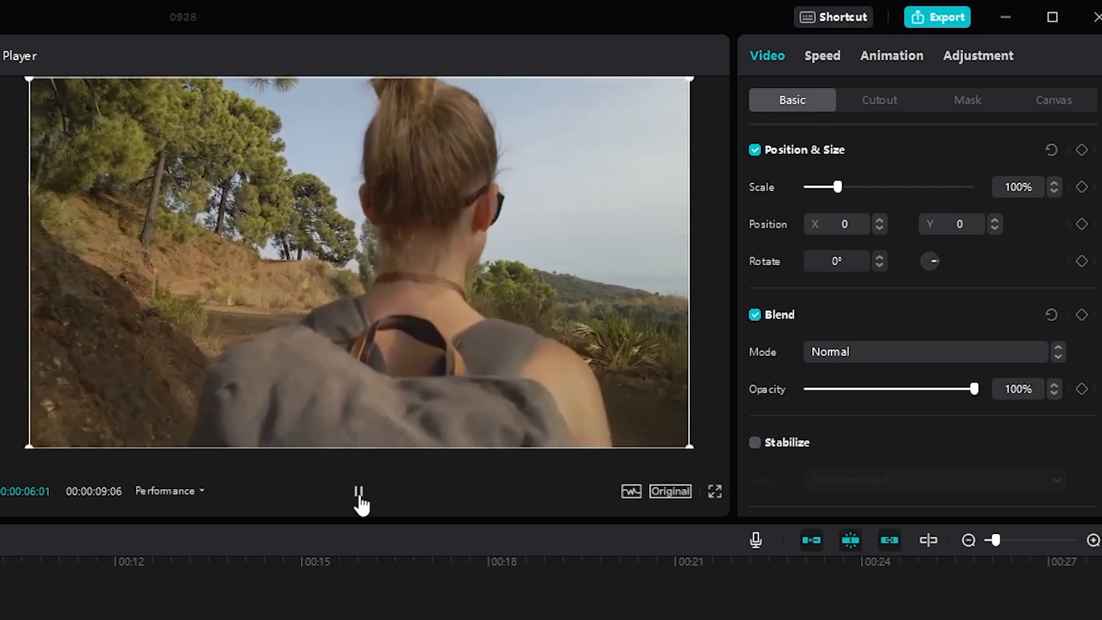
left_click(358, 493)
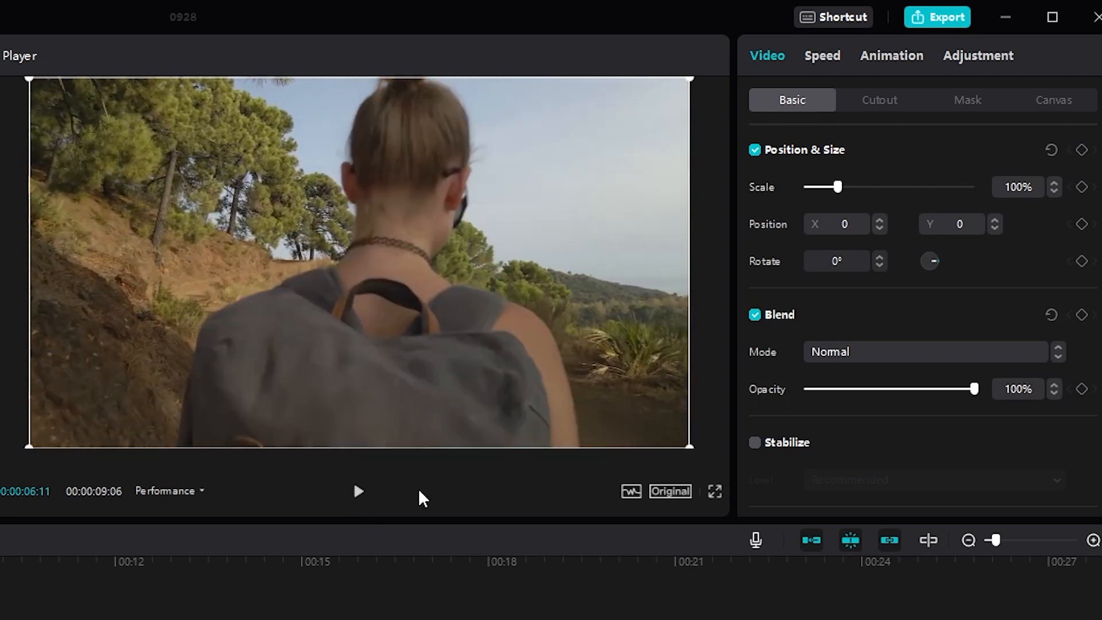
left_click(985, 55)
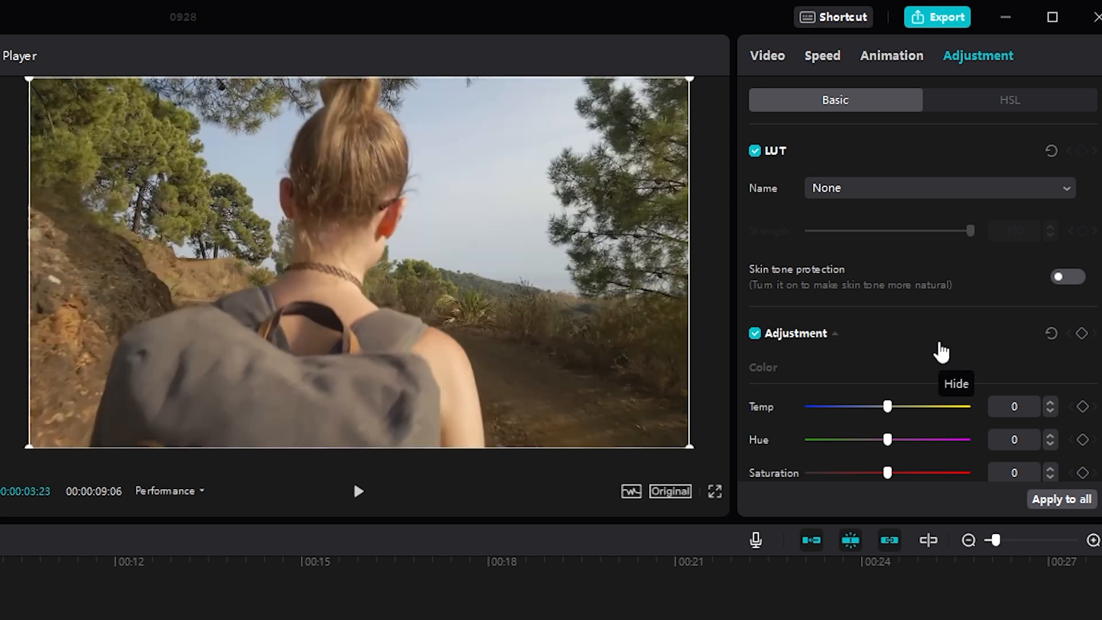
scroll(940, 344, "down", 6)
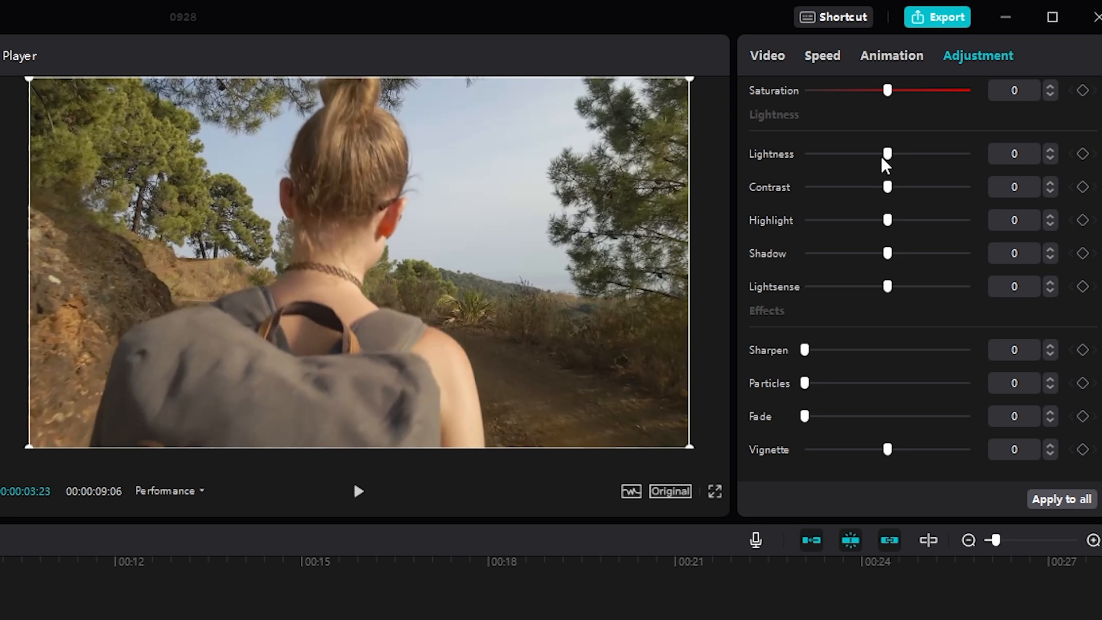
left_click_drag(888, 155, 918, 151)
double_click(918, 152)
left_click_drag(883, 153, 873, 154)
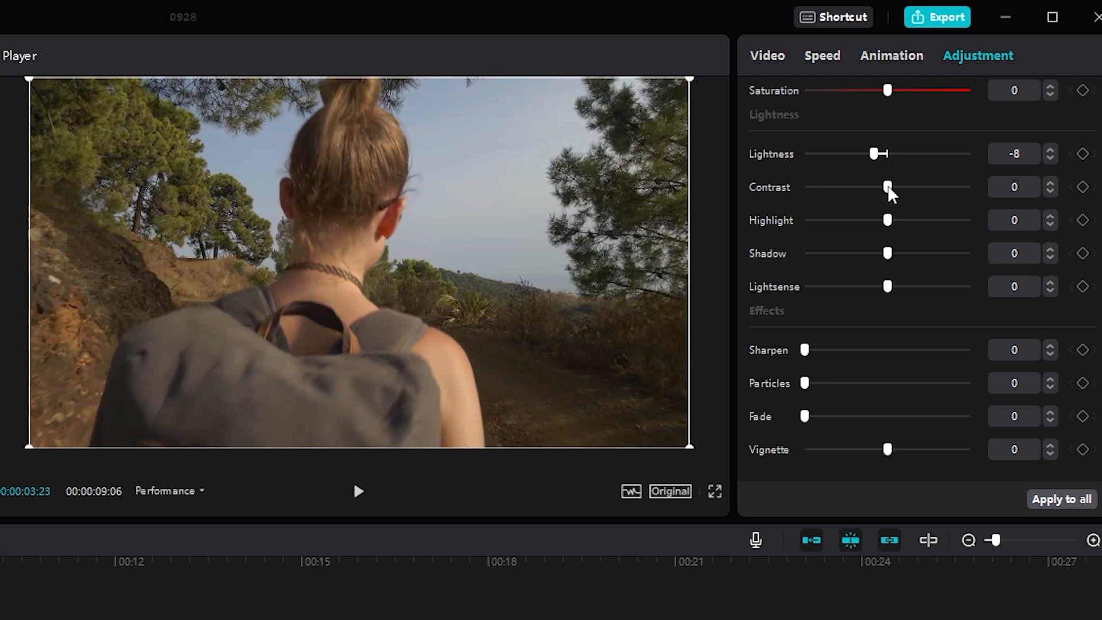
Step: Set the hiker clip's Contrast to 9 and Highlight to -33
left_click_drag(888, 185, 798, 188)
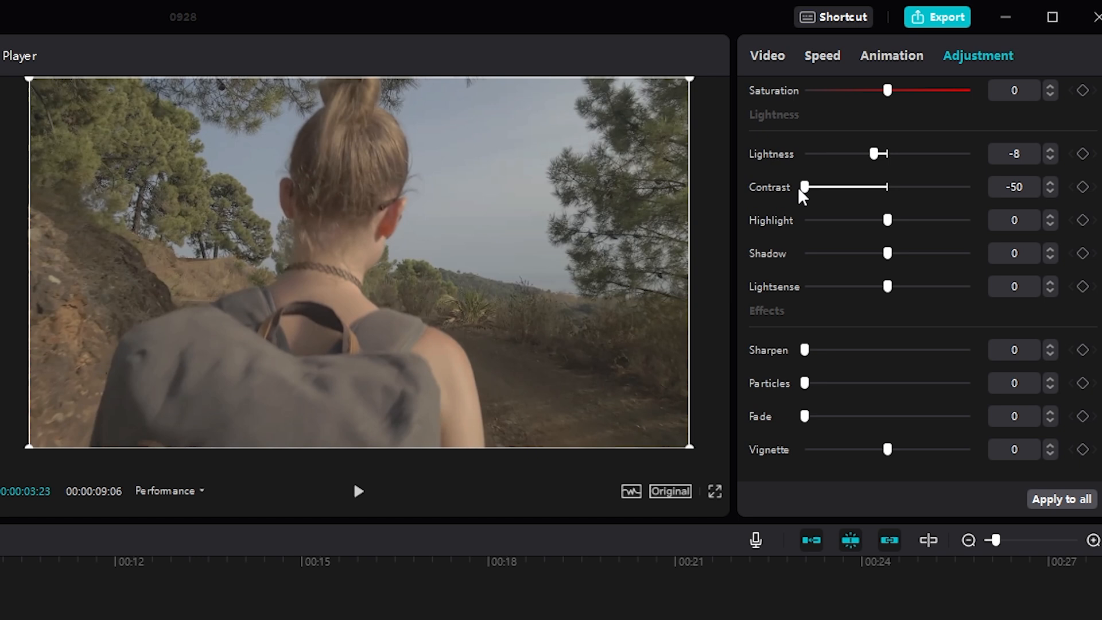
left_click_drag(798, 187, 901, 187)
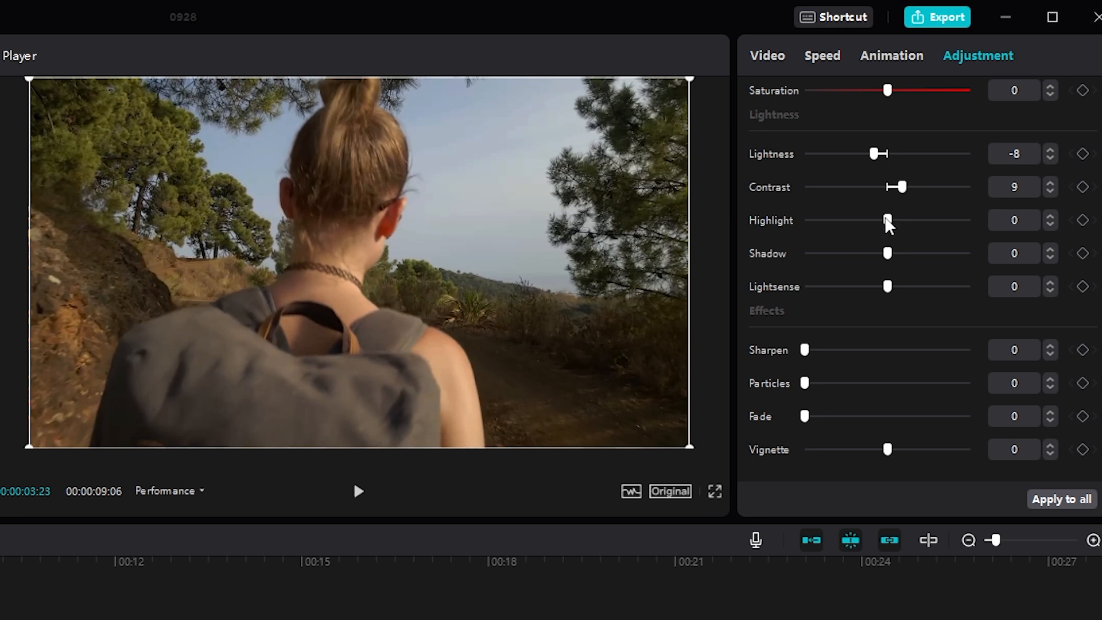
left_click_drag(885, 218, 833, 219)
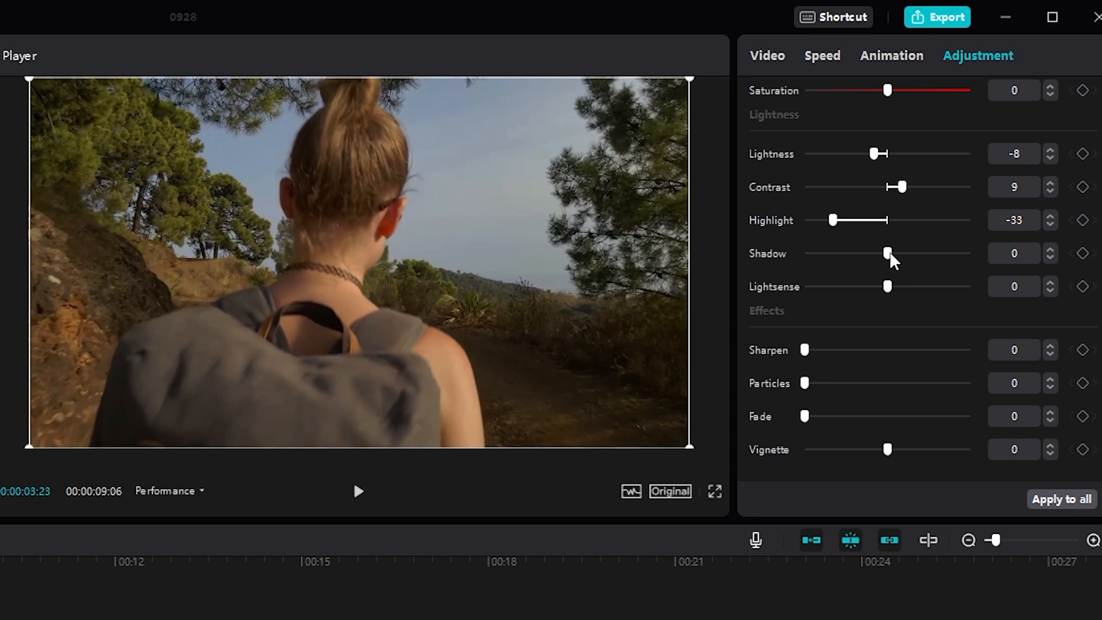
Step: Set the clip's Shadow to 8, refine Contrast to 12, and set Lightsense to -5
left_click_drag(888, 252, 847, 254)
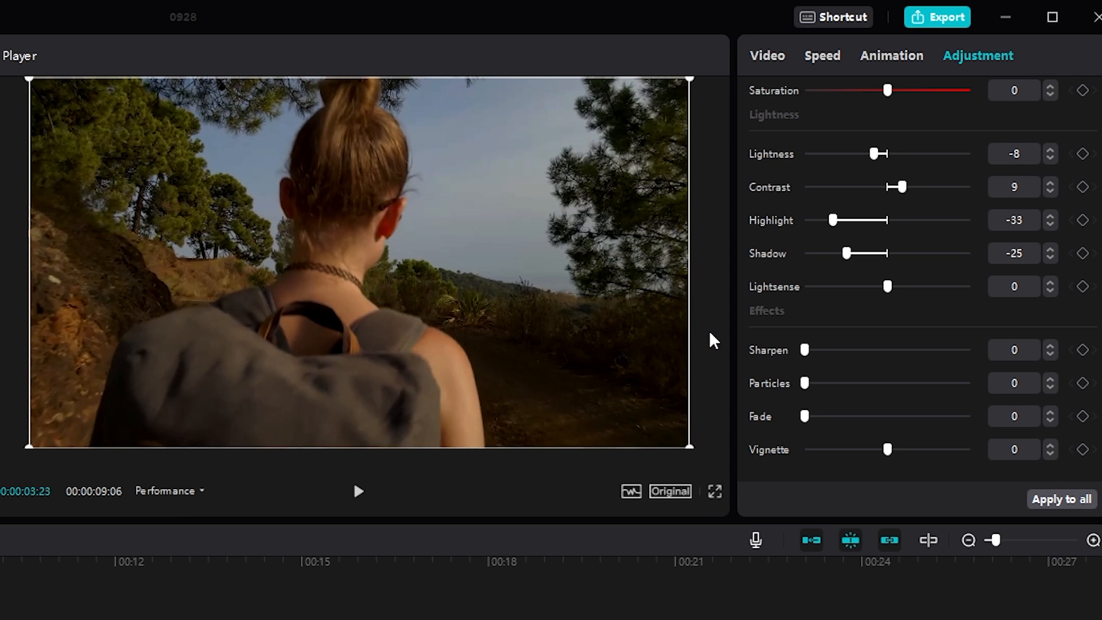
left_click_drag(847, 253, 901, 256)
left_click_drag(907, 185, 907, 185)
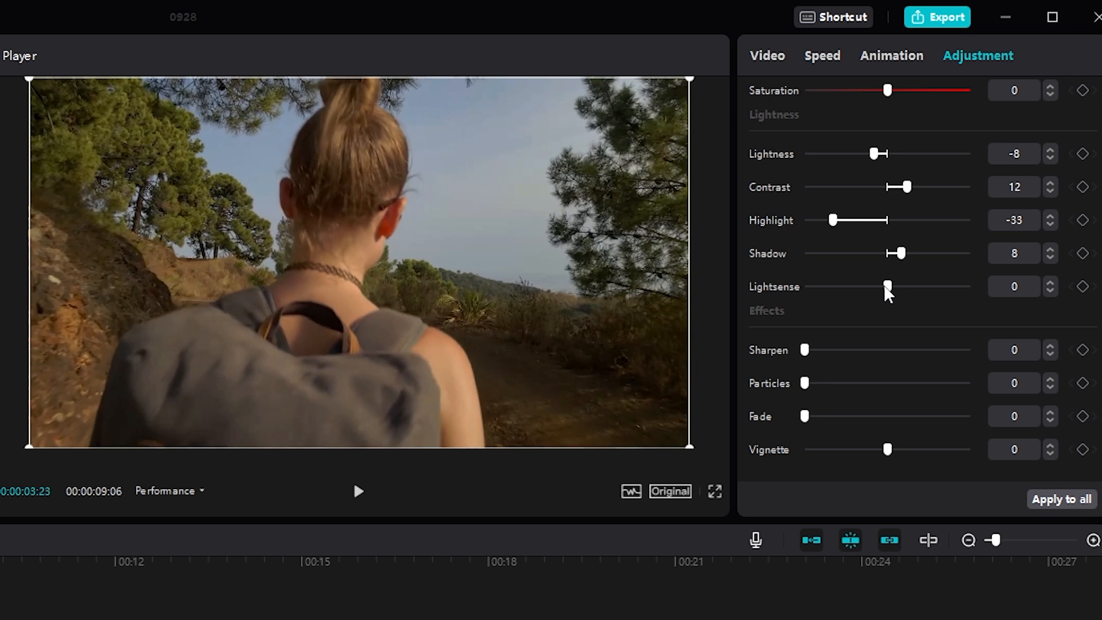
mouse_move(887, 289)
left_mouse_down()
mouse_move(917, 291)
mouse_move(881, 289)
left_mouse_up()
Step: Try a warm Temp of 41 and a cool Temp of -31 on the clip, and reset Temp to 0
scroll(879, 283, "up", 3)
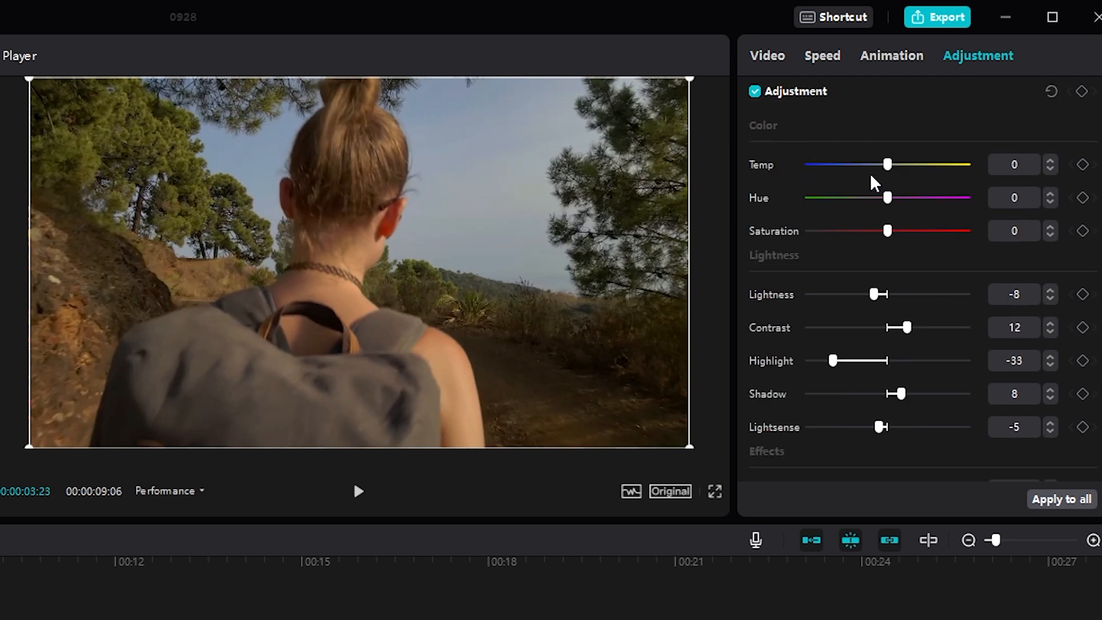
left_click_drag(887, 165, 951, 173)
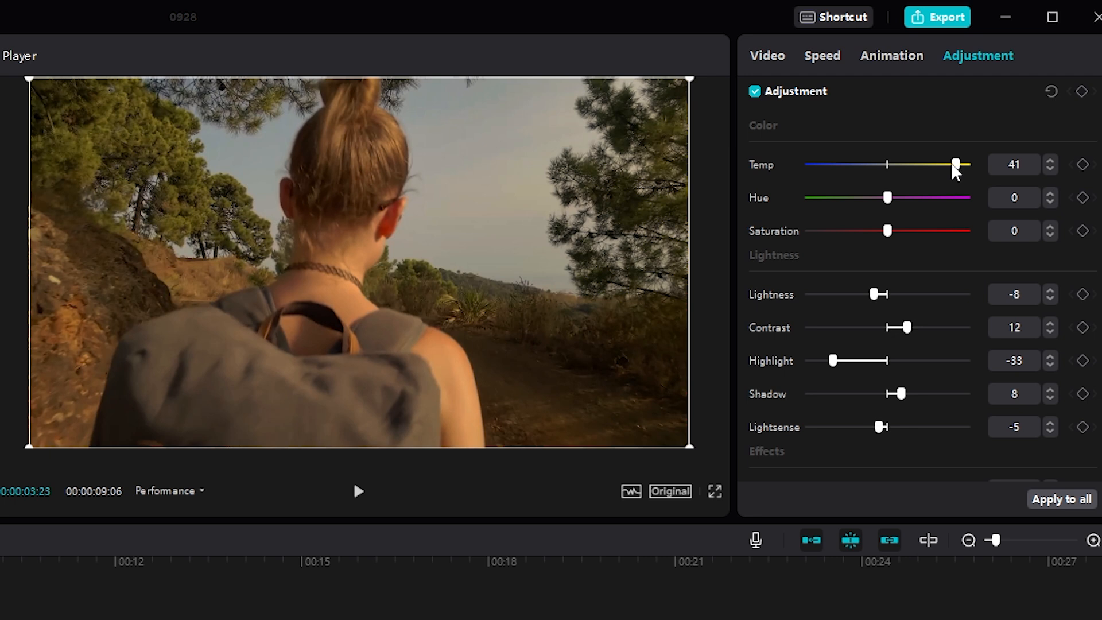
left_click_drag(952, 163, 940, 167)
left_click_drag(941, 161, 837, 161)
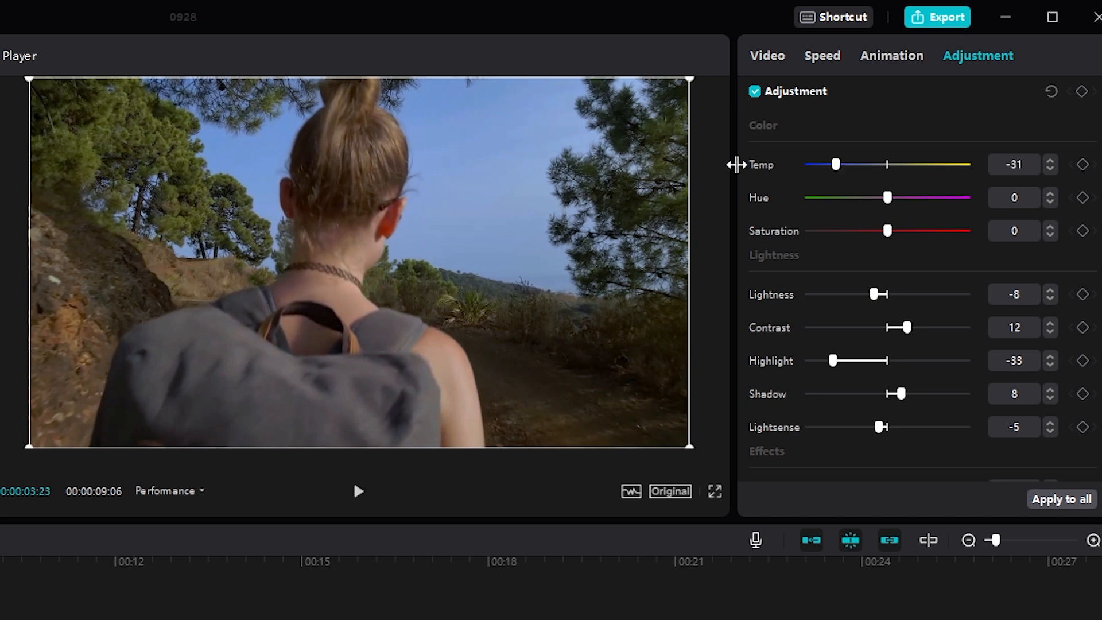
double_click(835, 164)
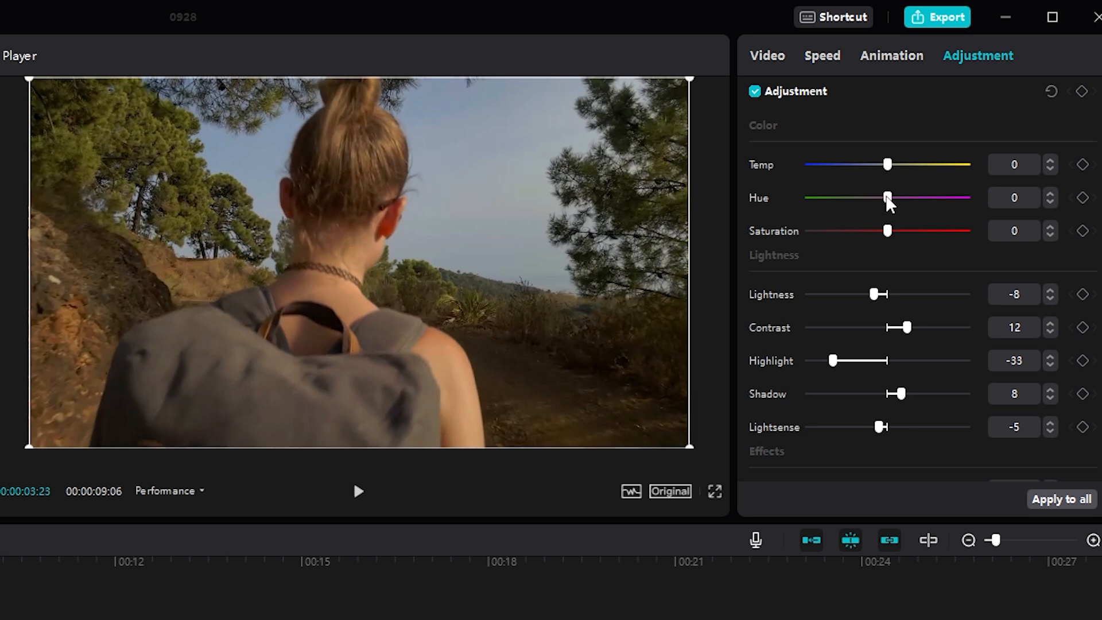
Step: Set the clip's basic Hue to -9 and Saturation to -5
mouse_move(887, 199)
left_mouse_down()
mouse_move(828, 196)
mouse_move(942, 197)
mouse_move(872, 197)
left_mouse_up()
mouse_move(888, 232)
left_mouse_down()
mouse_move(918, 231)
mouse_move(842, 230)
mouse_move(888, 231)
mouse_move(879, 232)
left_mouse_up()
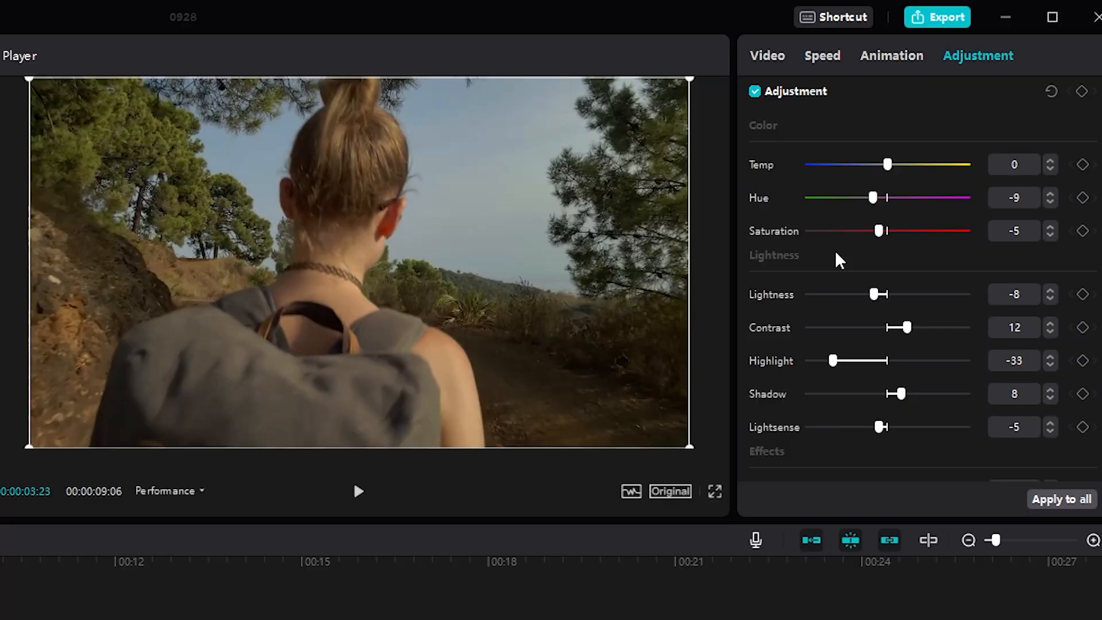
scroll(836, 255, "down", 3)
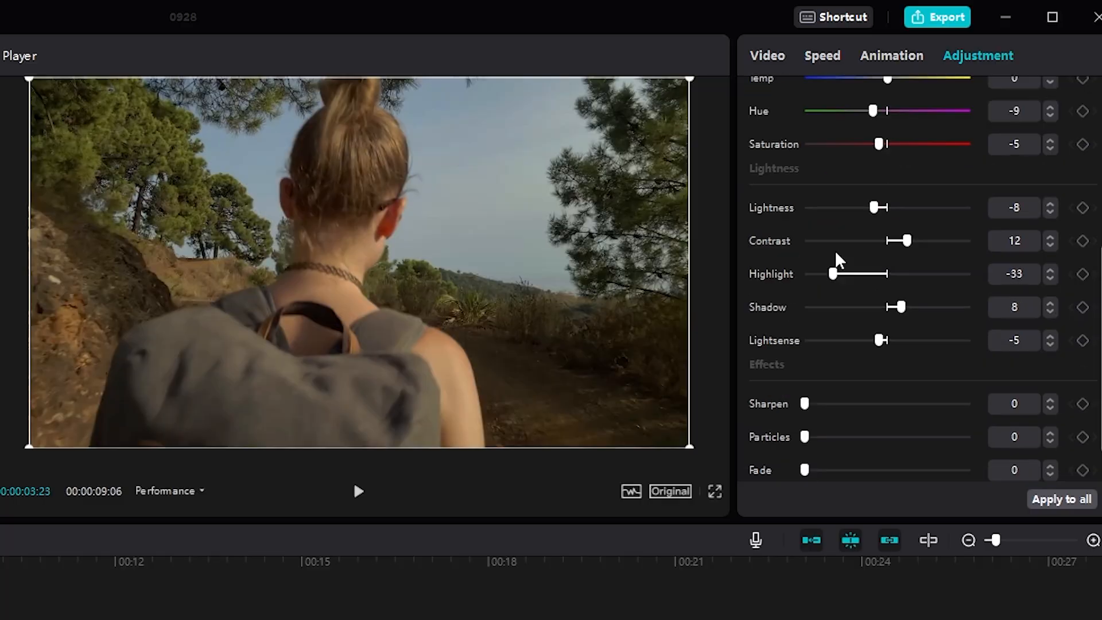
scroll(826, 324, "up", 6)
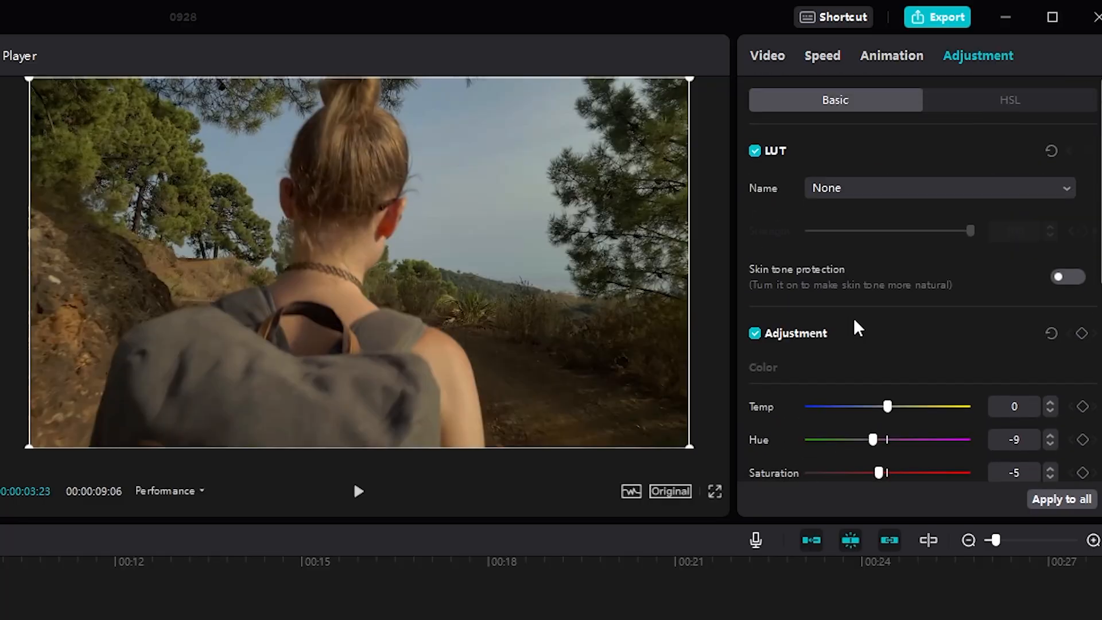
Step: In the HSL adjustments, set the green channel's hue to -39 and saturation to -50, and strongly lower its lightness
left_click(1014, 100)
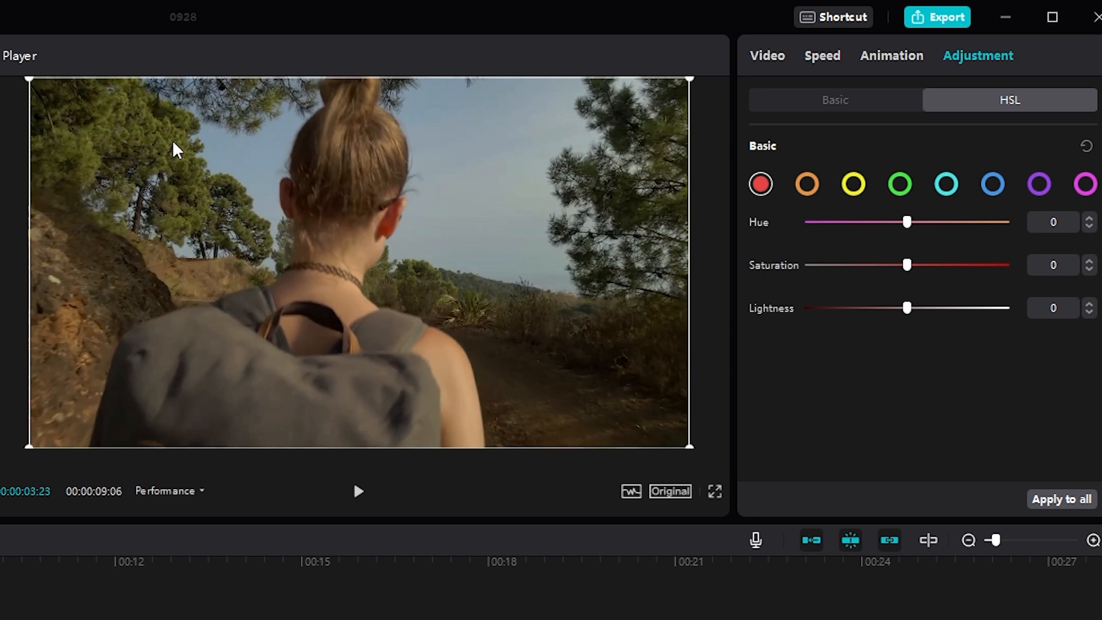
left_click(900, 185)
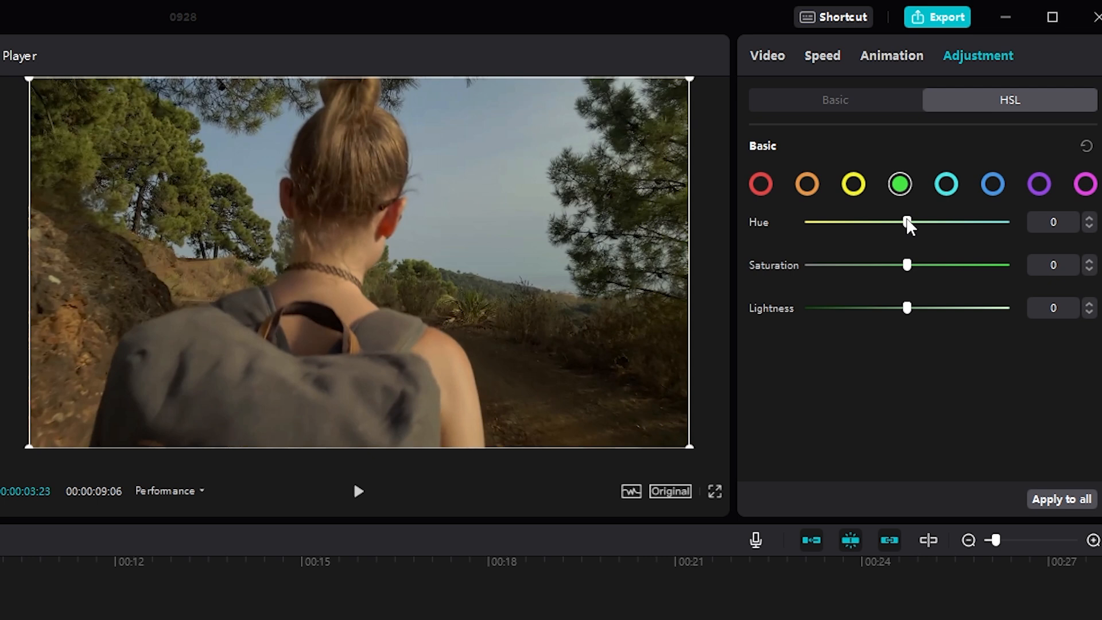
left_click_drag(907, 224, 867, 230)
left_click_drag(909, 266, 857, 265)
left_click_drag(908, 307, 934, 330)
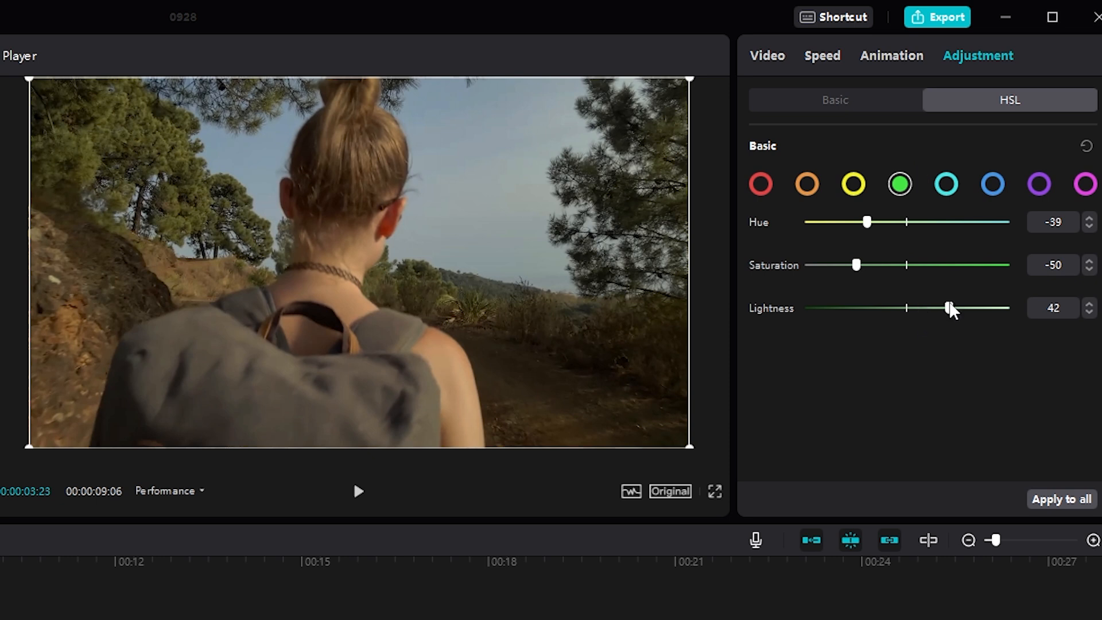
left_click_drag(949, 309, 847, 294)
Step: Set the yellow HSL channel to hue 38, saturation -46 and lightness -61
left_click(855, 185)
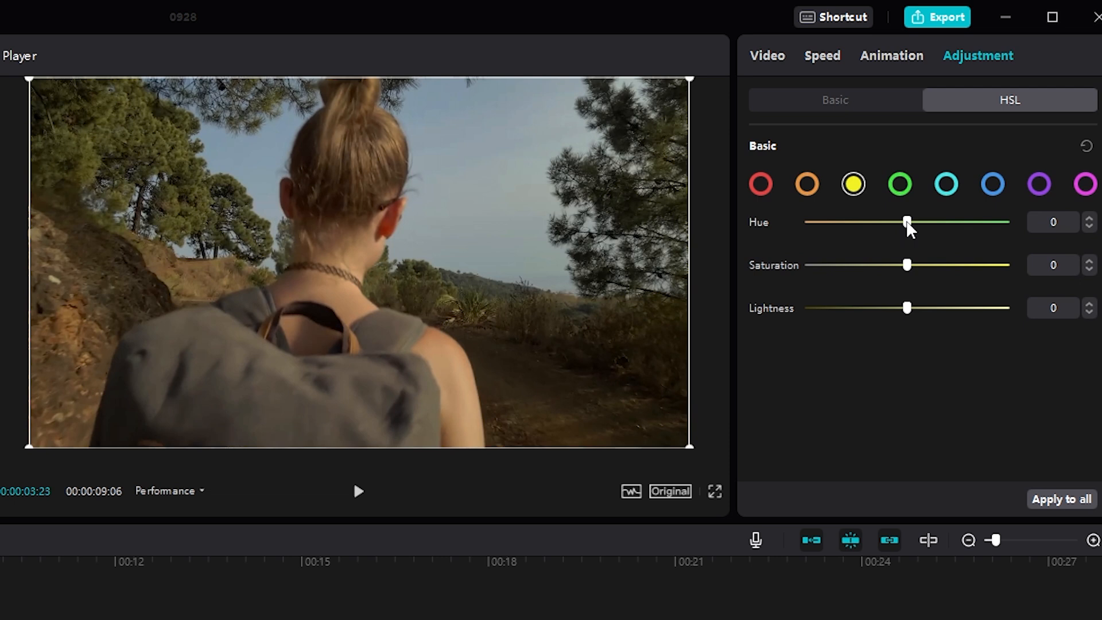
mouse_move(925, 223)
left_mouse_down()
mouse_move(1004, 223)
mouse_move(828, 230)
mouse_move(945, 225)
left_mouse_up()
left_click_drag(907, 265, 859, 265)
left_click_drag(905, 309, 845, 309)
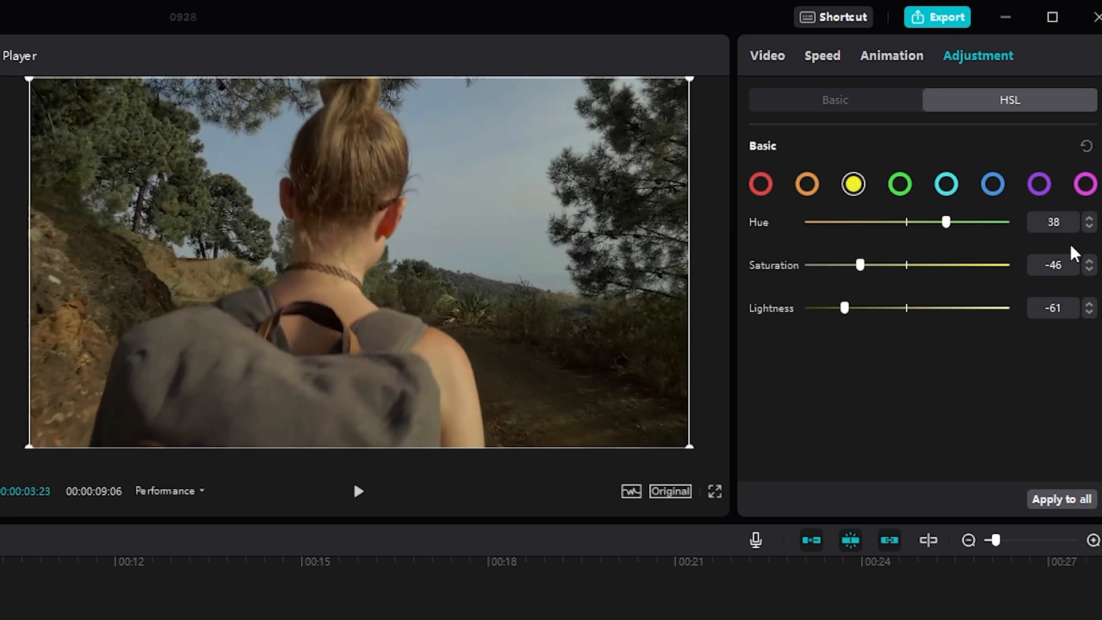
Step: Reduce the red HSL channel's saturation by about half and shift its hue slightly toward orange
left_click(761, 185)
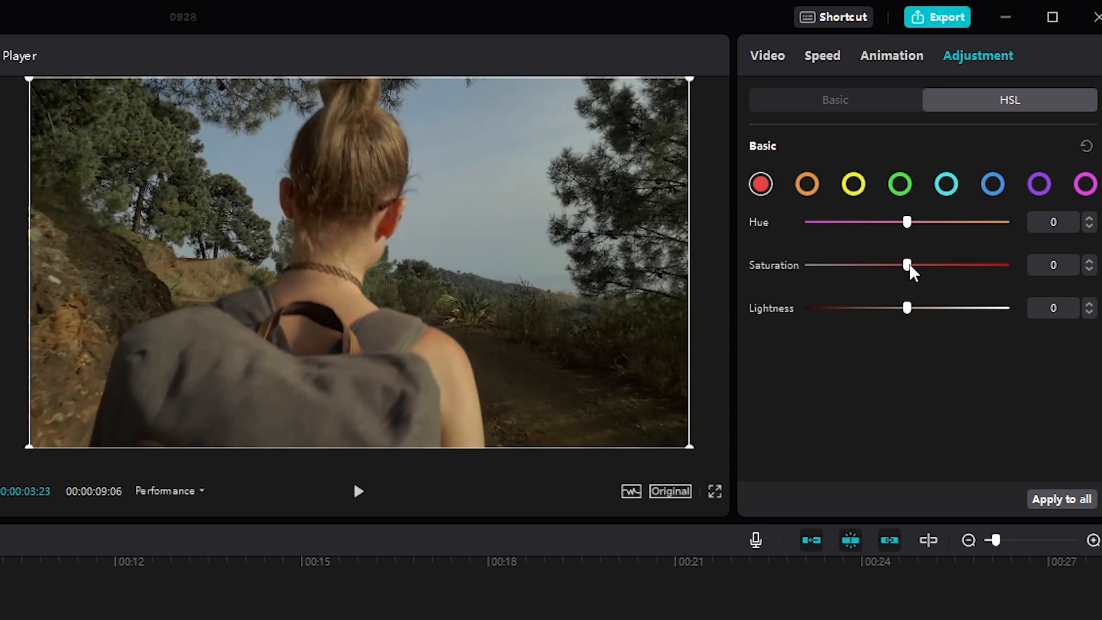
left_click_drag(907, 265, 849, 265)
left_click_drag(906, 222, 927, 222)
Step: Set the orange HSL channel's hue to -10, fine-tune its saturation, and slightly lower its lightness
left_click(805, 185)
left_click_drag(907, 222, 968, 228)
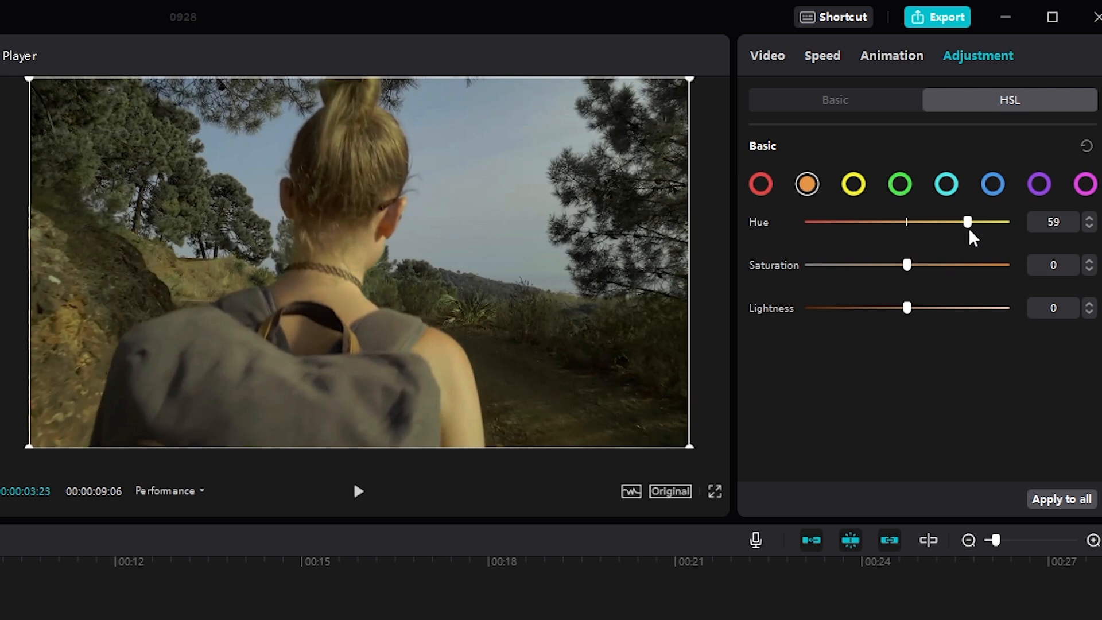
left_click_drag(967, 228, 897, 227)
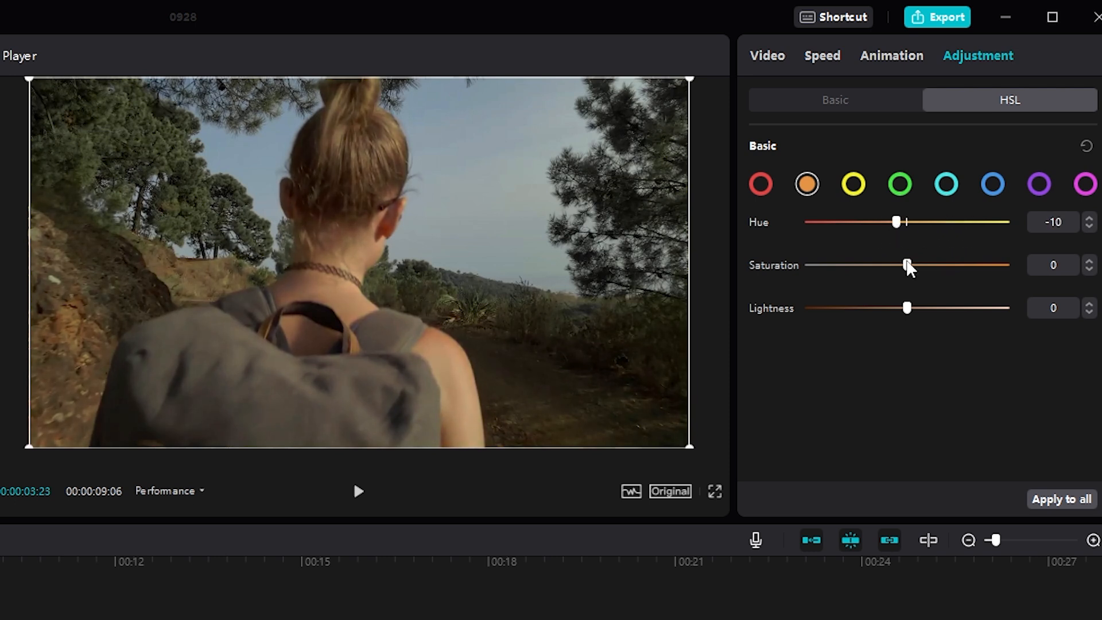
left_click_drag(907, 268, 889, 264)
left_click_drag(907, 307, 890, 307)
left_click(906, 266)
Step: Set the cyan HSL channel's hue to -56 and lightness to -29
left_click(950, 187)
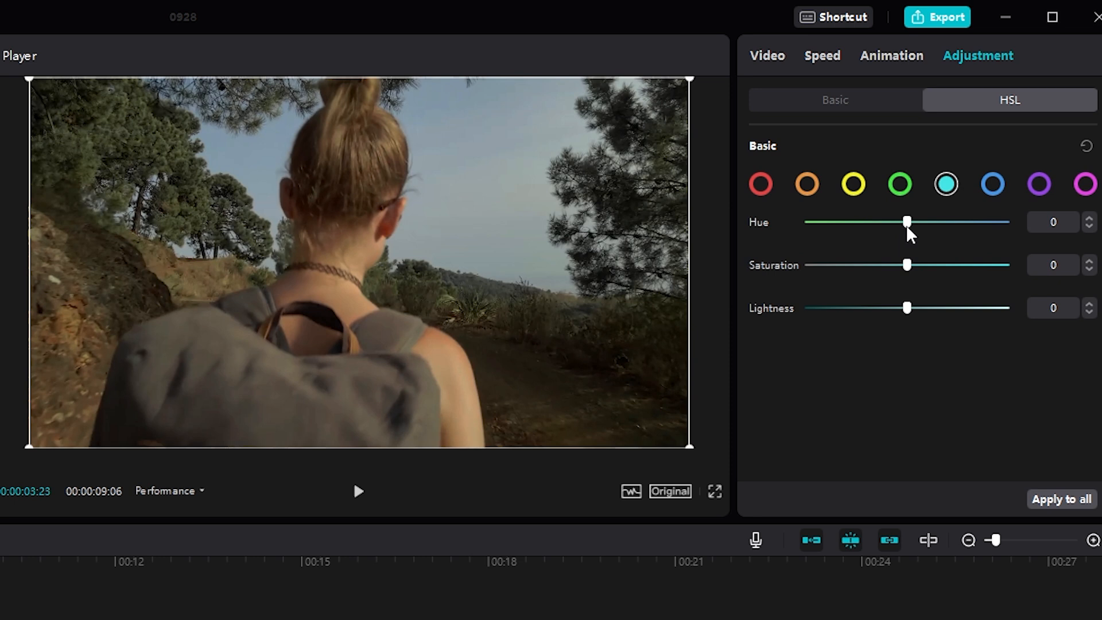
left_click_drag(907, 225, 849, 224)
left_click_drag(905, 308, 877, 309)
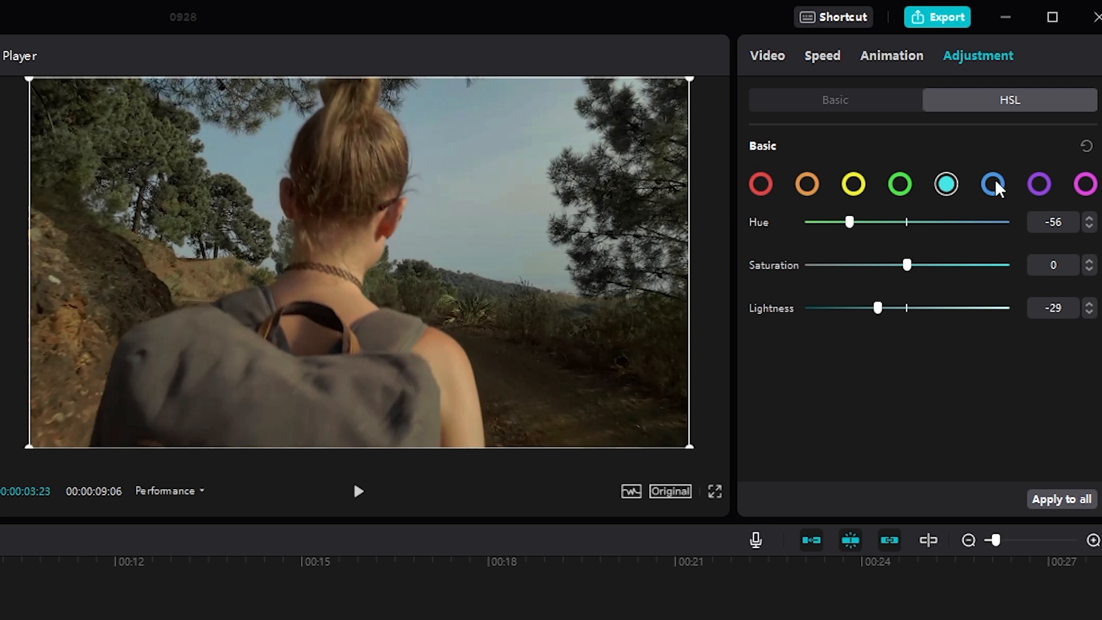
Step: Set the blue HSL channel to hue -67, saturation -26 and lightness -44
left_click(994, 184)
left_click_drag(905, 222, 840, 230)
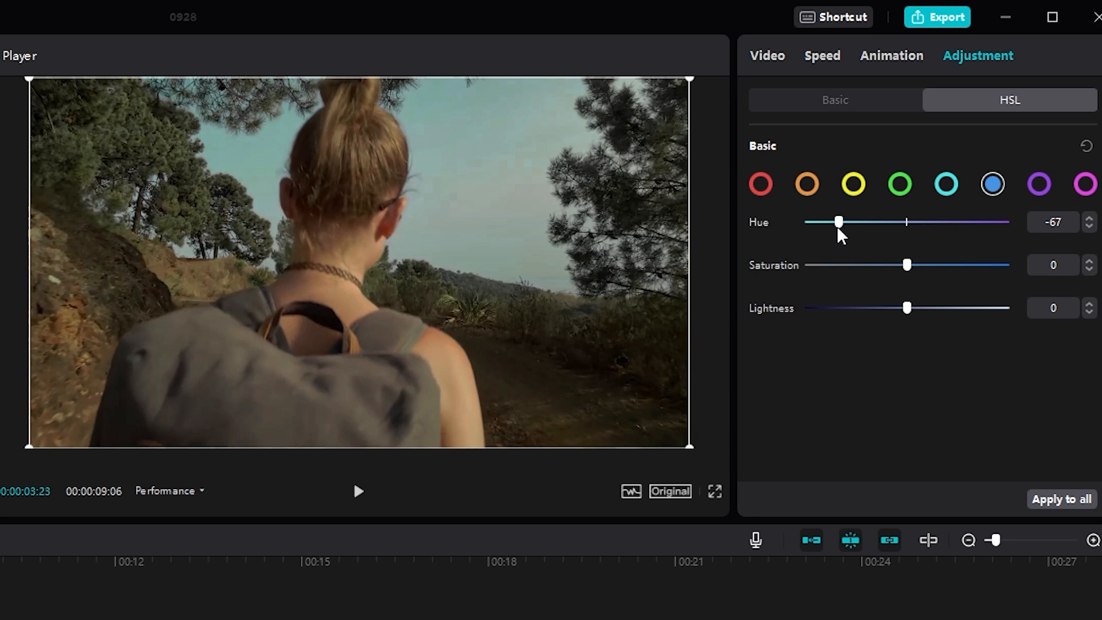
left_click_drag(907, 265, 880, 265)
left_click_drag(909, 313, 864, 313)
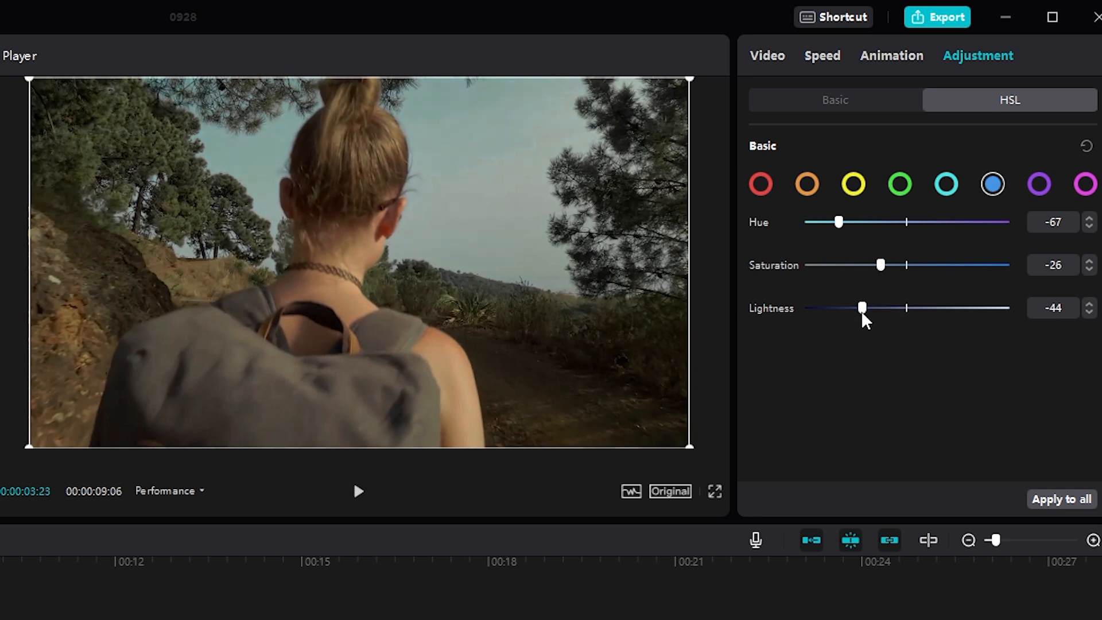
Step: Check the purple and magenta HSL channels, and warm the clip slightly with the basic Temp adjustment
left_click(1036, 184)
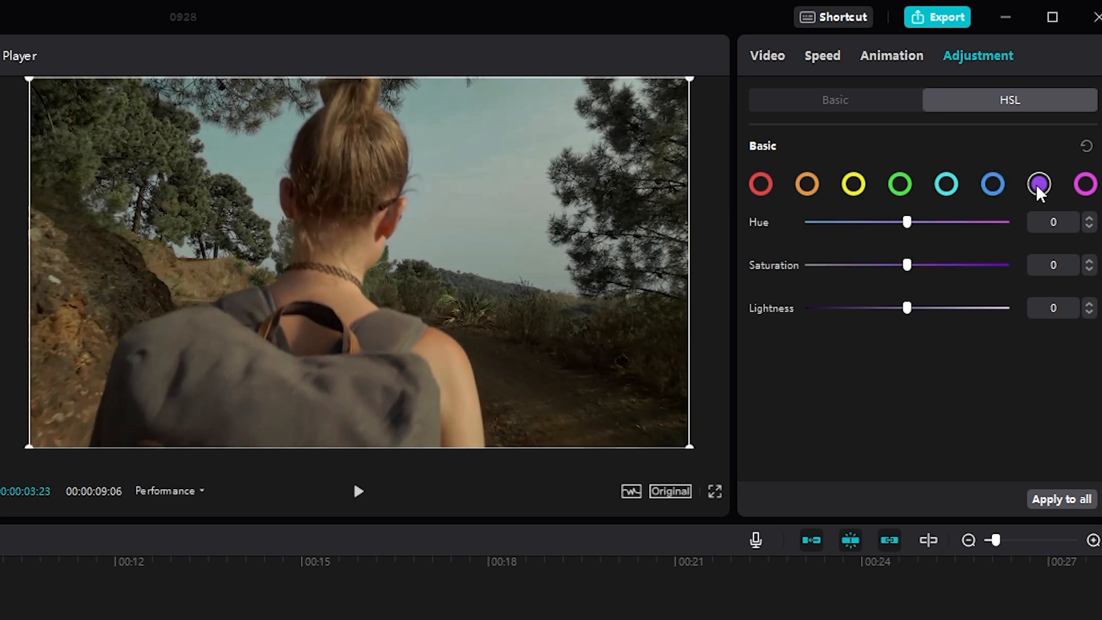
left_click(1086, 189)
left_click(844, 103)
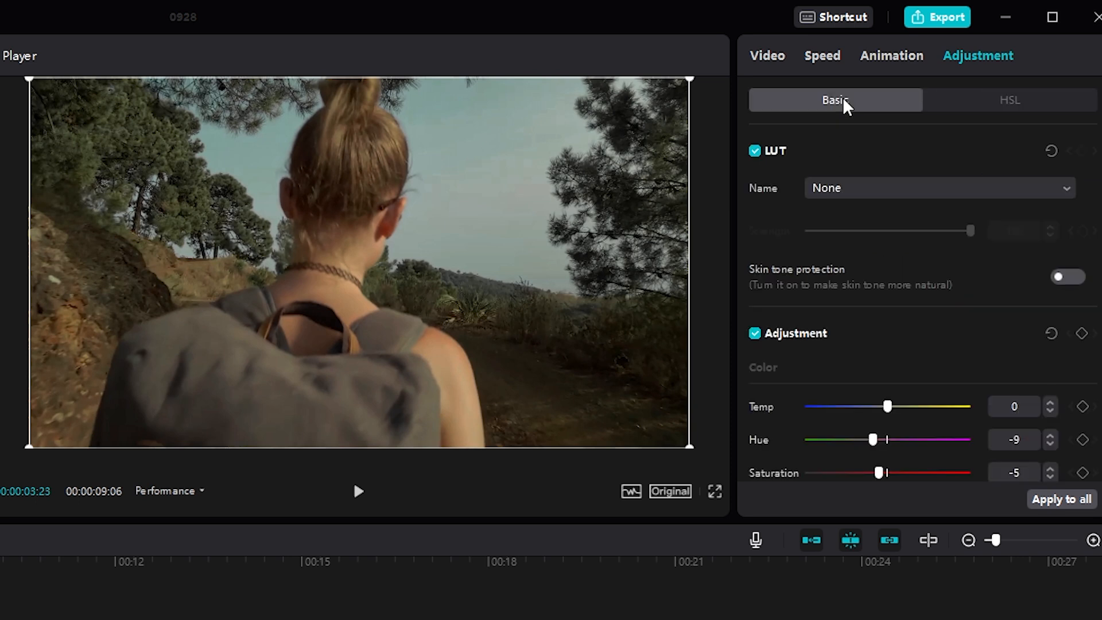
left_click_drag(887, 406, 915, 407)
Step: Add slight sharpening and a slight positive vignette to the hiker clip
scroll(850, 347, "down", 3)
scroll(850, 343, "down", 5)
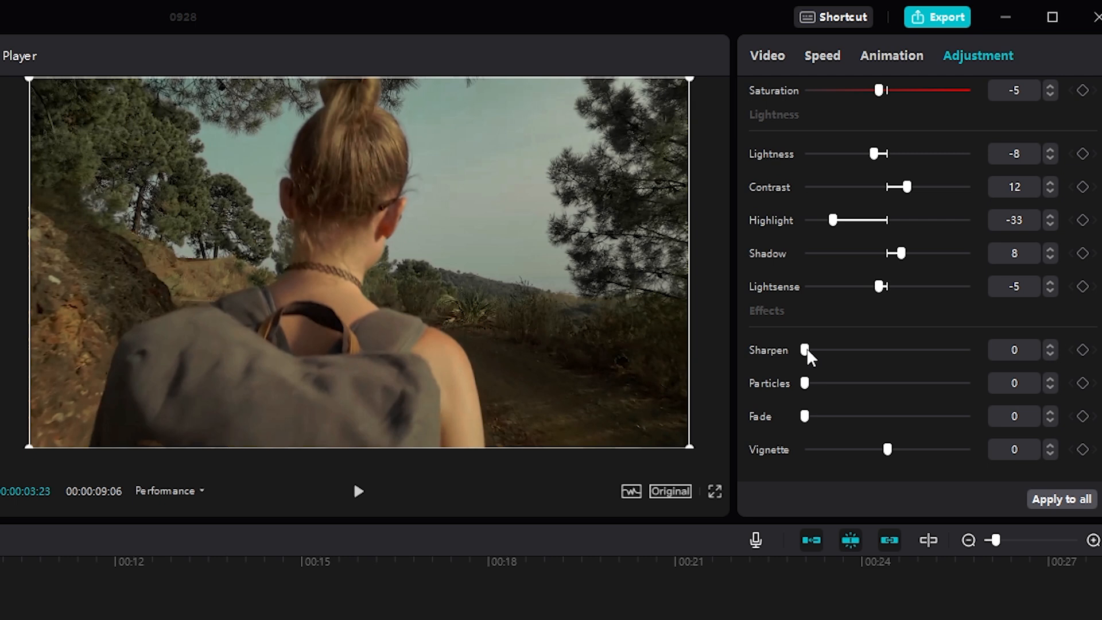
left_click_drag(805, 350, 816, 349)
mouse_move(885, 450)
left_mouse_down()
mouse_move(935, 451)
mouse_move(830, 451)
mouse_move(897, 449)
left_mouse_up()
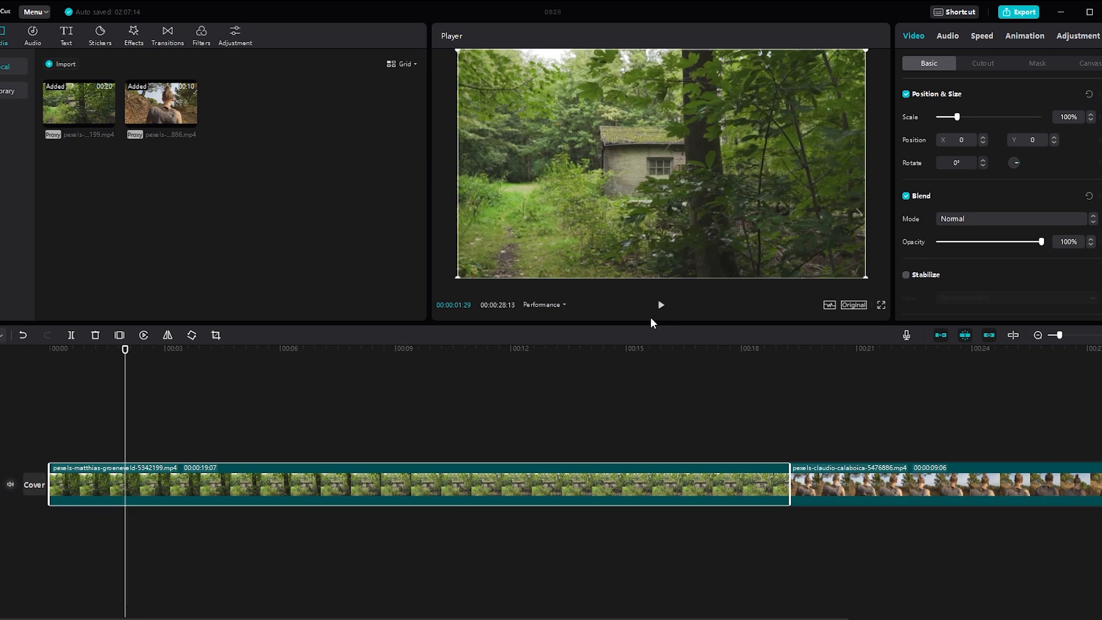
Step: Play the forest cabin clip to preview it, pausing at about 8 seconds
left_click(661, 310)
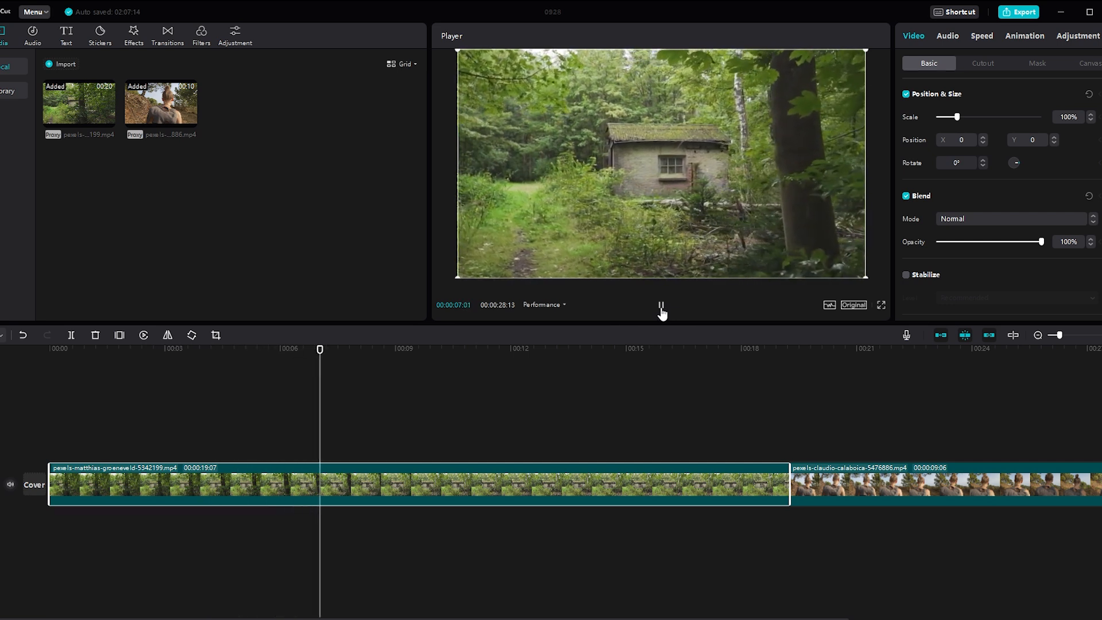
left_click(661, 308)
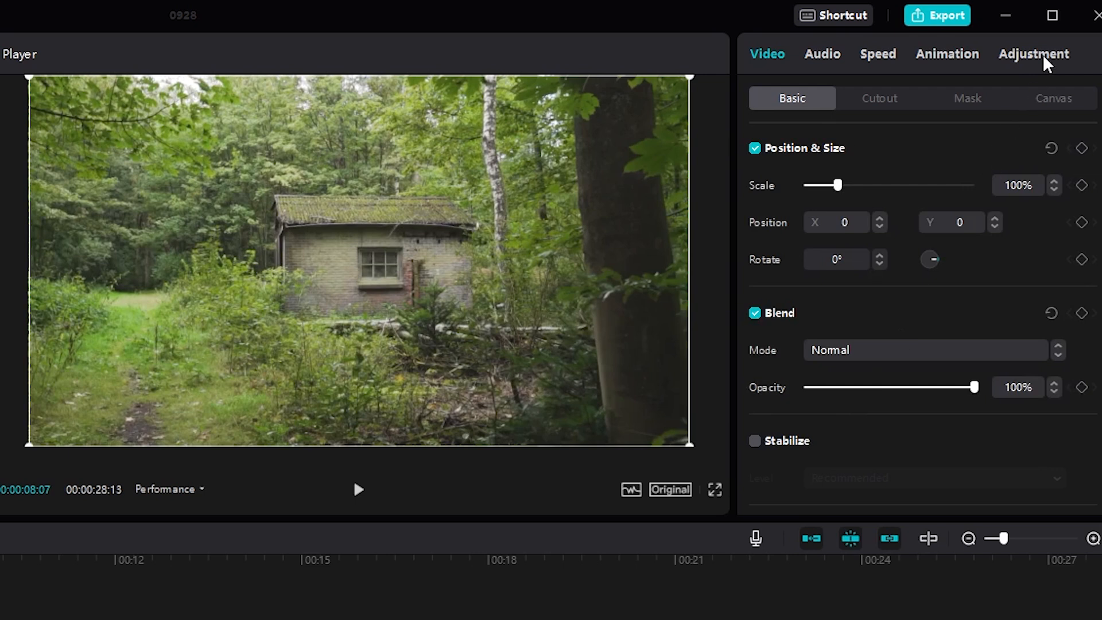
Step: Set the forest cabin clip's lightness to -21, contrast 8, highlight -50, shadow 8 and lightsense -20
left_click(1042, 54)
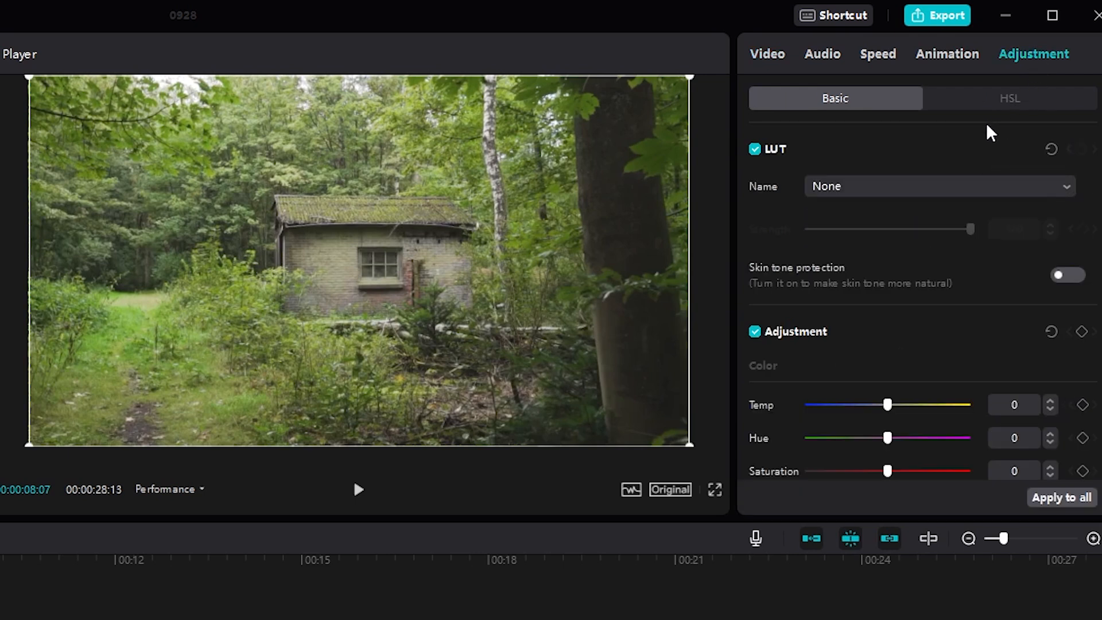
scroll(835, 291, "down", 5)
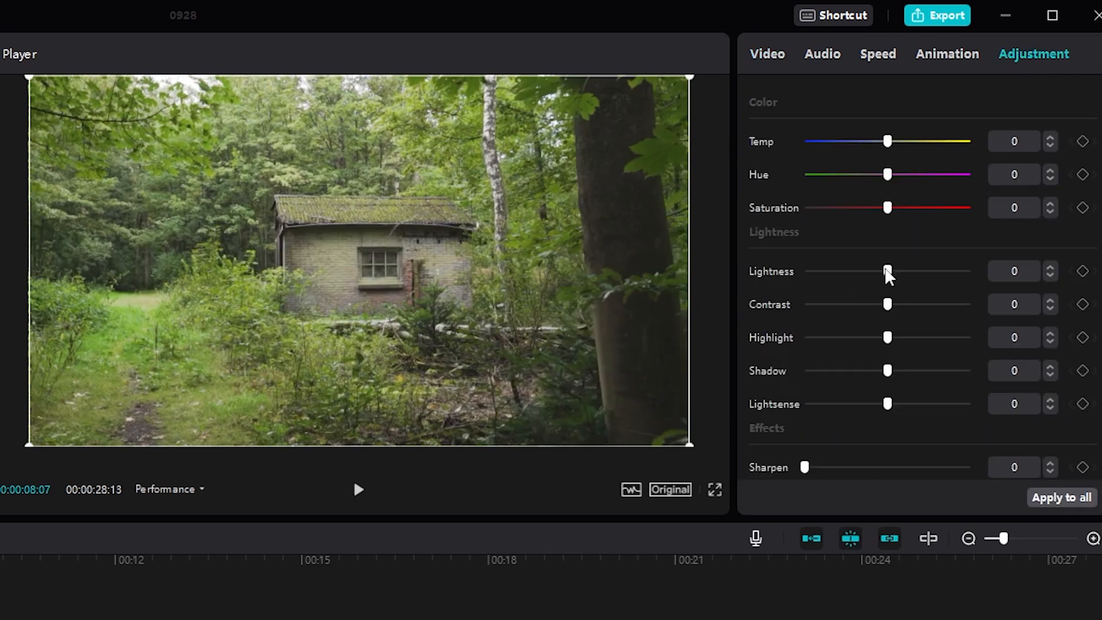
left_click_drag(888, 273, 855, 274)
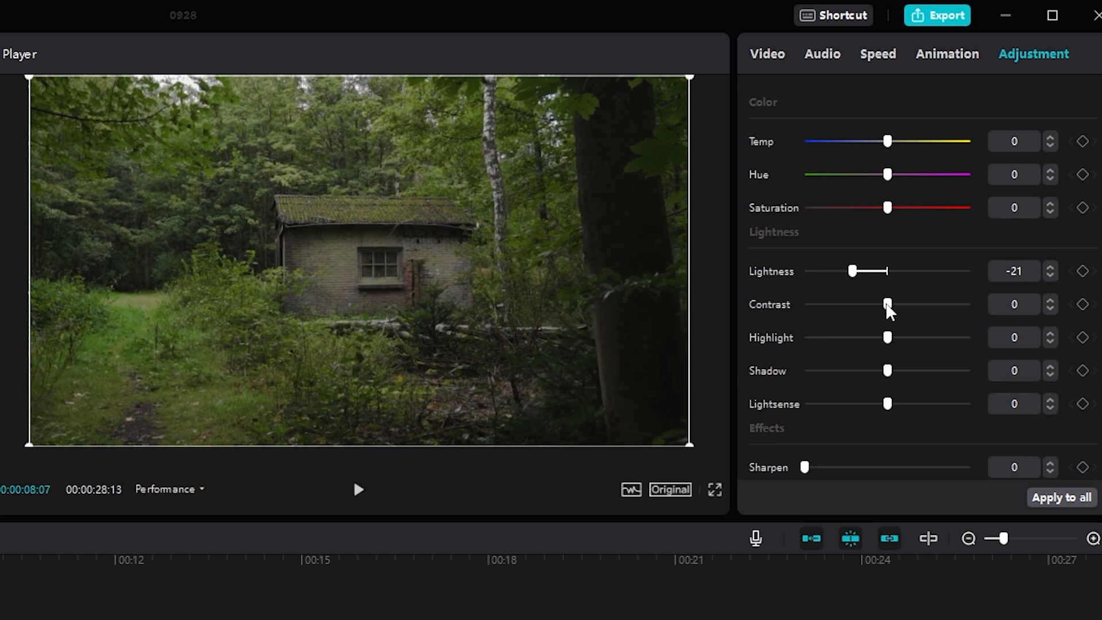
left_click_drag(886, 305, 736, 337)
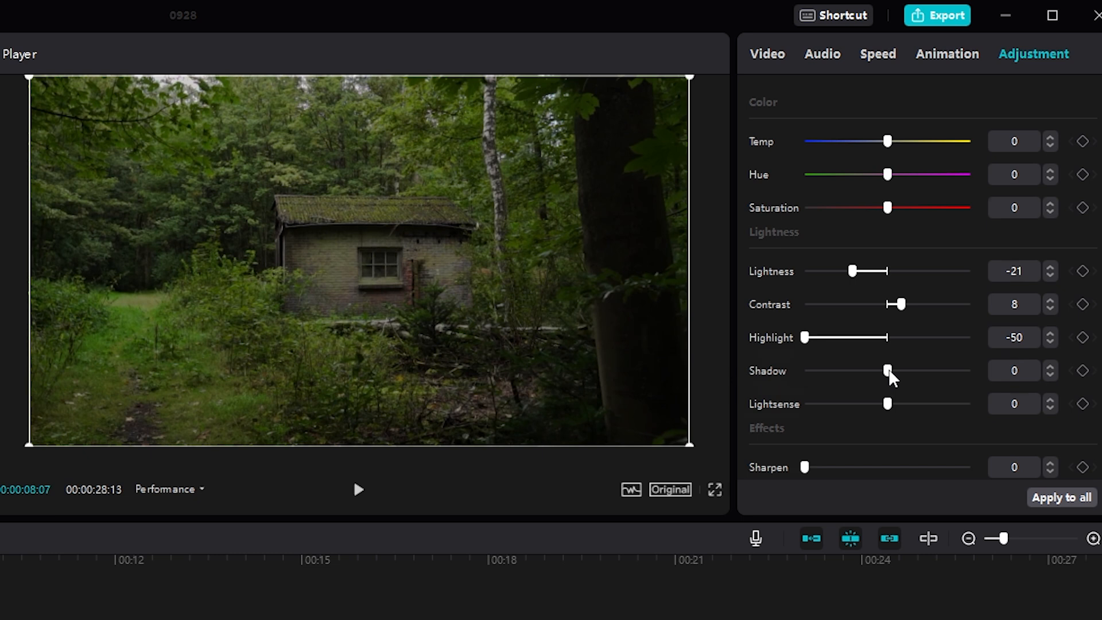
left_click_drag(889, 370, 854, 405)
Step: Set the cabin clip's basic hue to -19 and saturation to -25, and switch the adjustment off and on to compare
left_click_drag(889, 174, 856, 173)
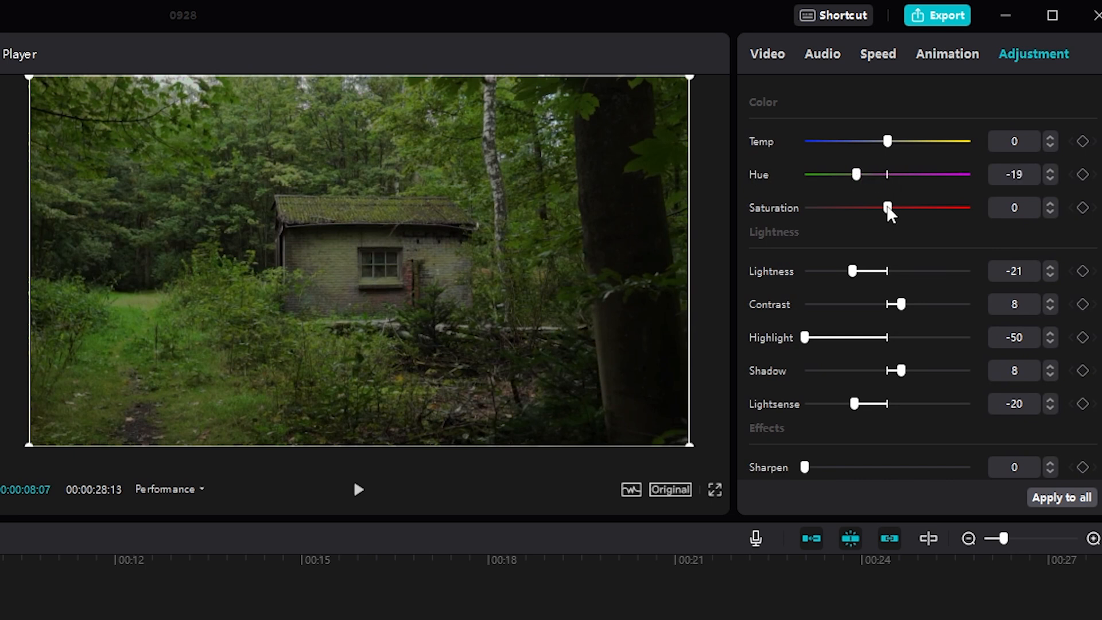
left_click_drag(884, 207, 849, 228)
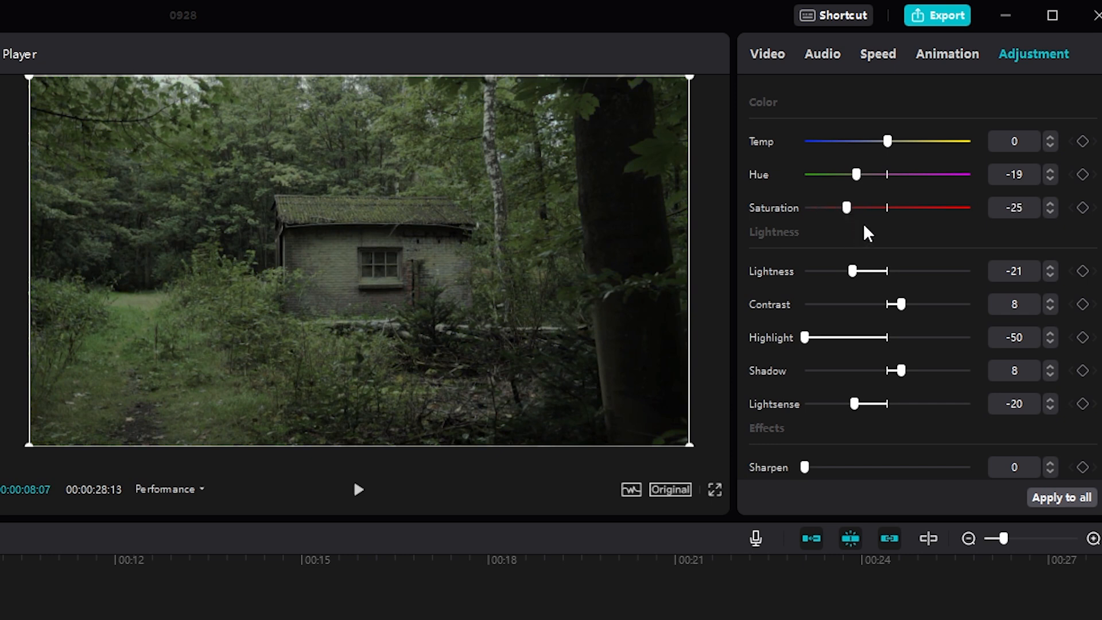
scroll(865, 229, "up", 5)
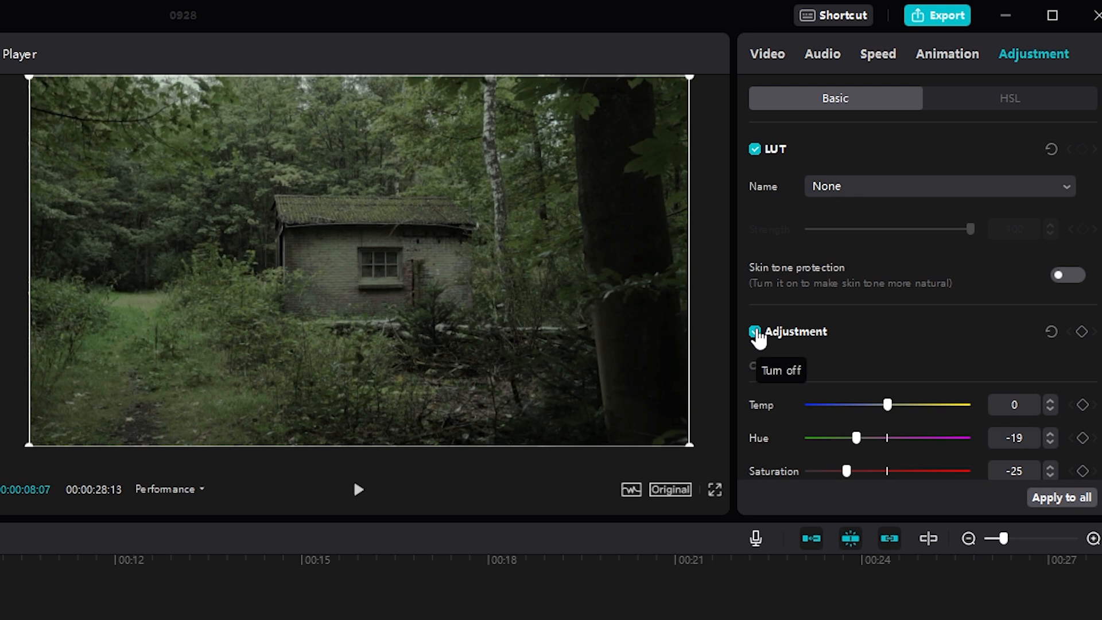
left_click(754, 332)
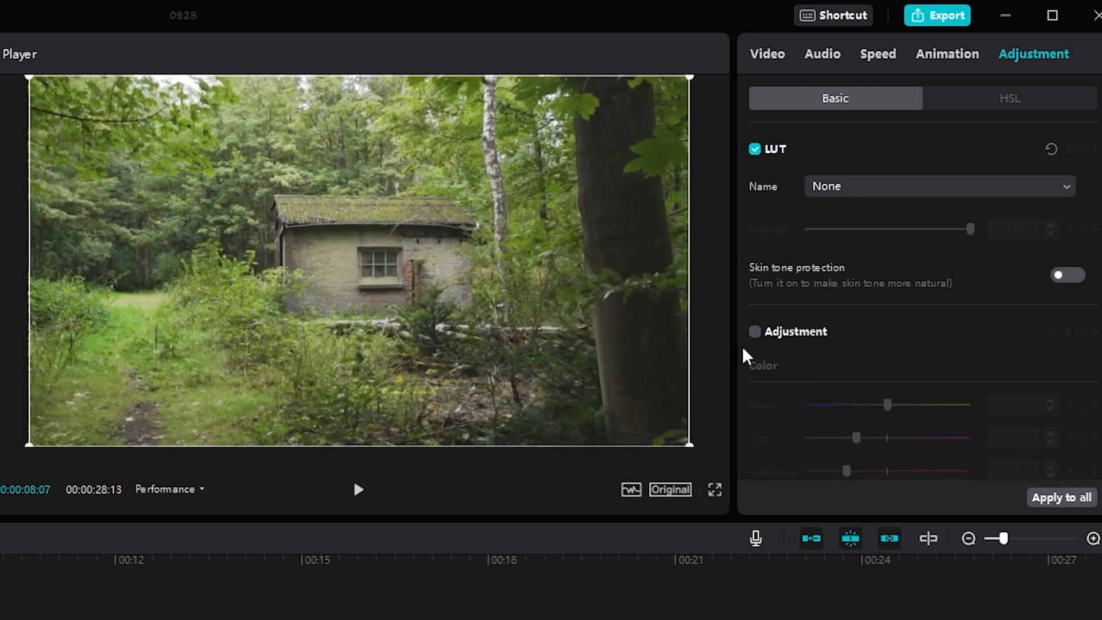
left_click(754, 331)
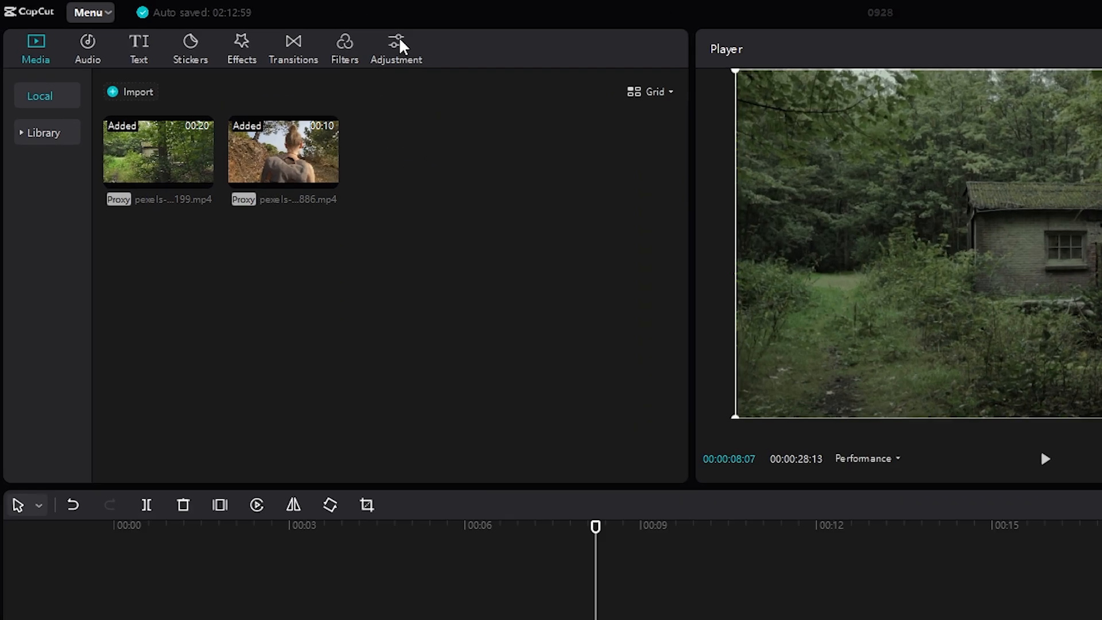
Step: Add a custom adjustment layer above the forest cabin clip and stretch it to cover the clip's full length
left_click(399, 47)
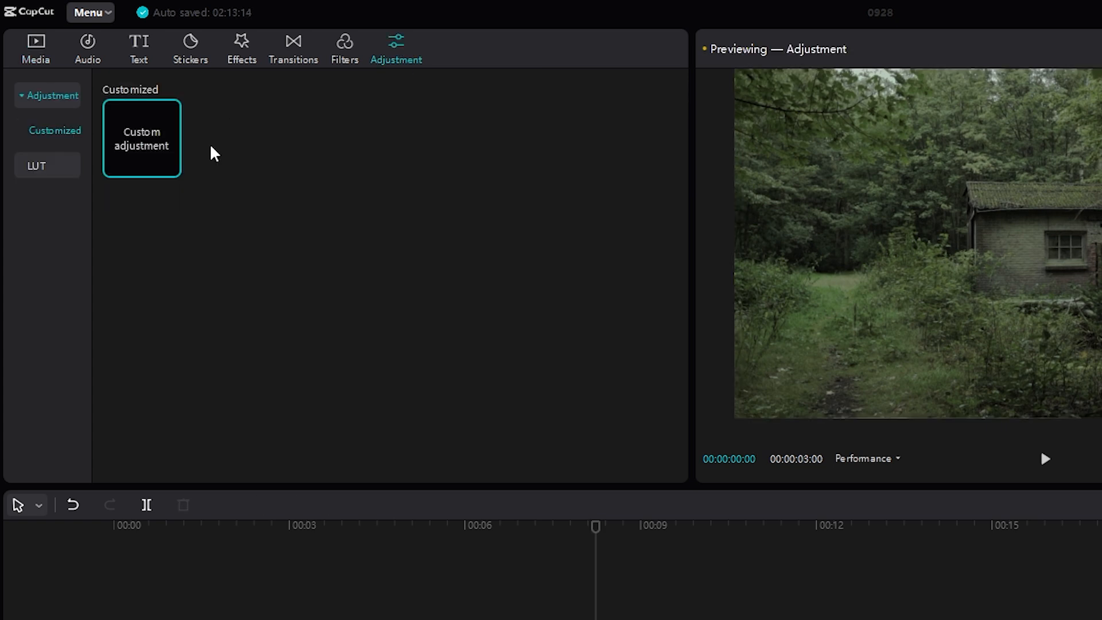
mouse_move(171, 170)
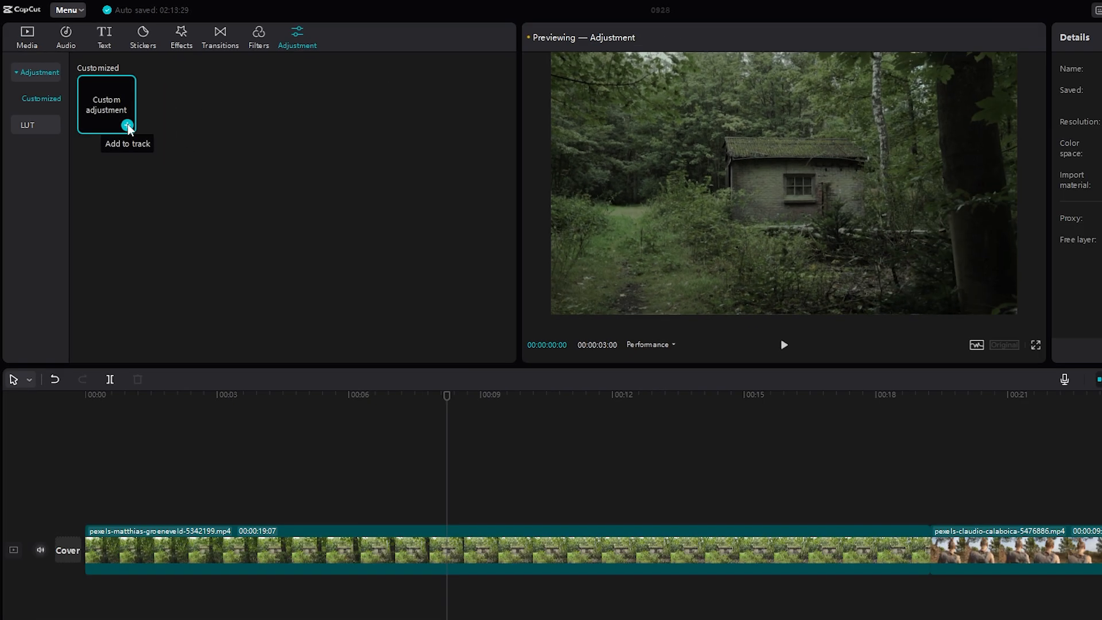
left_click(127, 125)
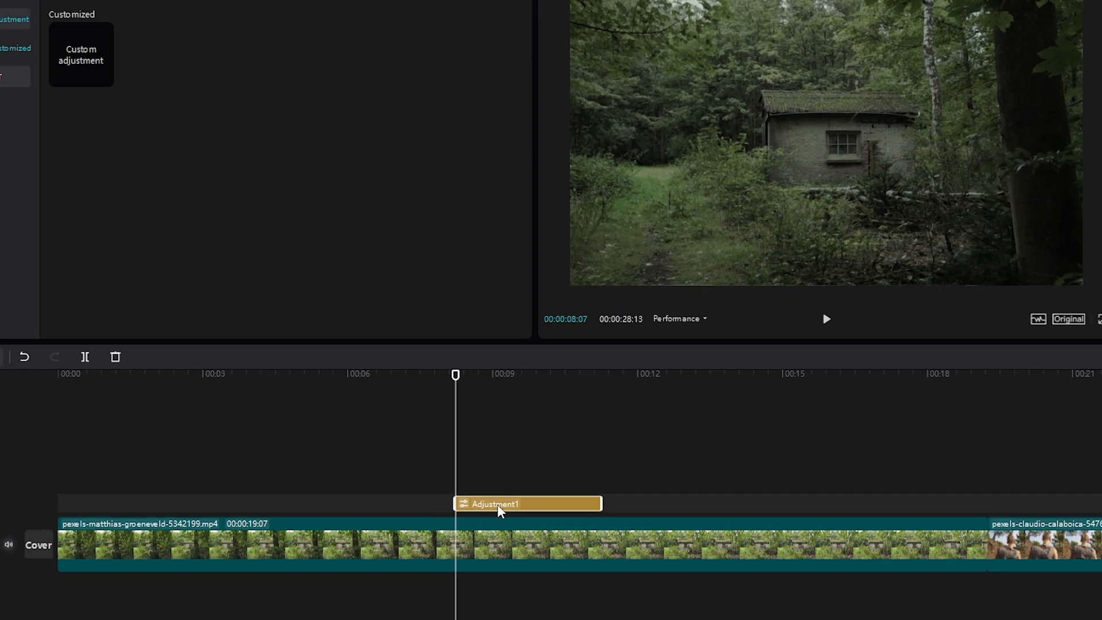
left_click_drag(447, 513, 16, 495)
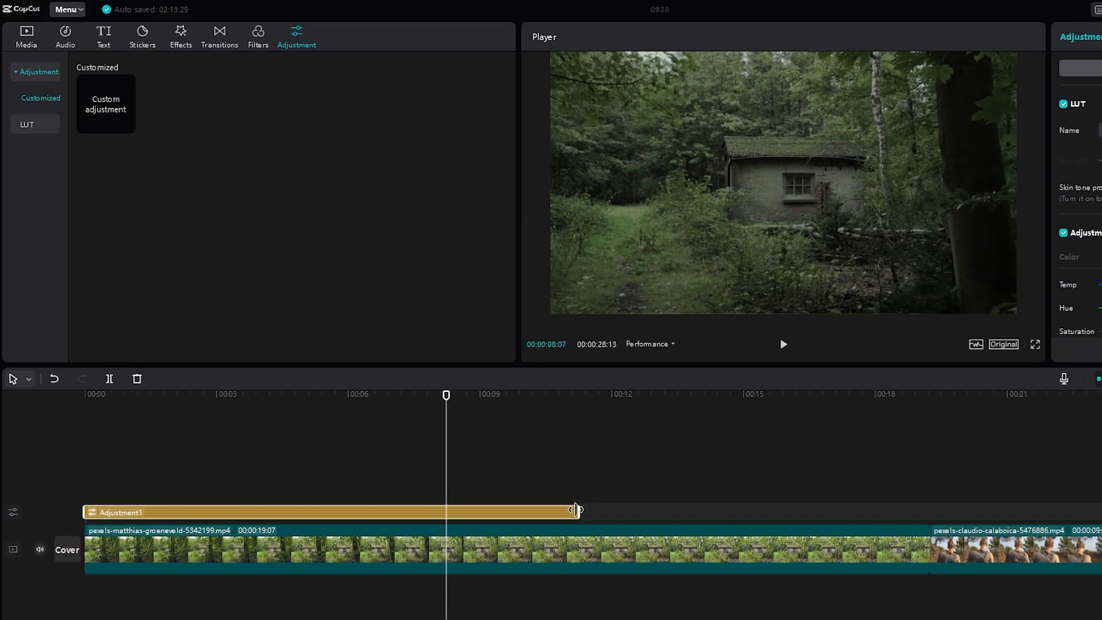
left_click_drag(579, 512, 930, 512)
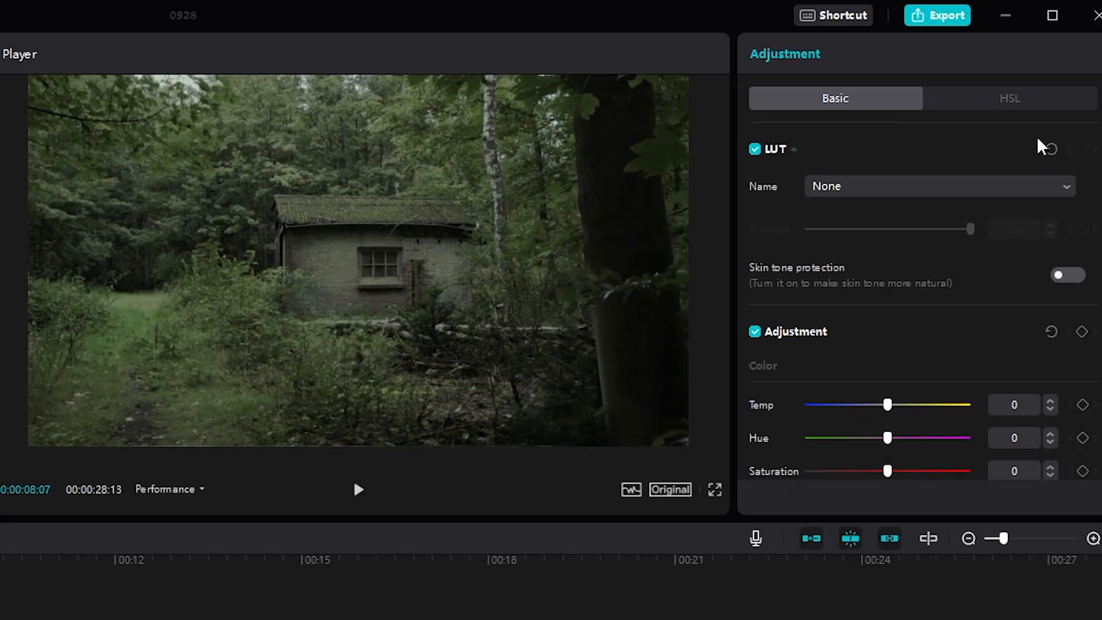
Step: Set the adjustment layer's yellow HSL channel to hue -78, saturation -71 and lightness -59
left_click(1009, 99)
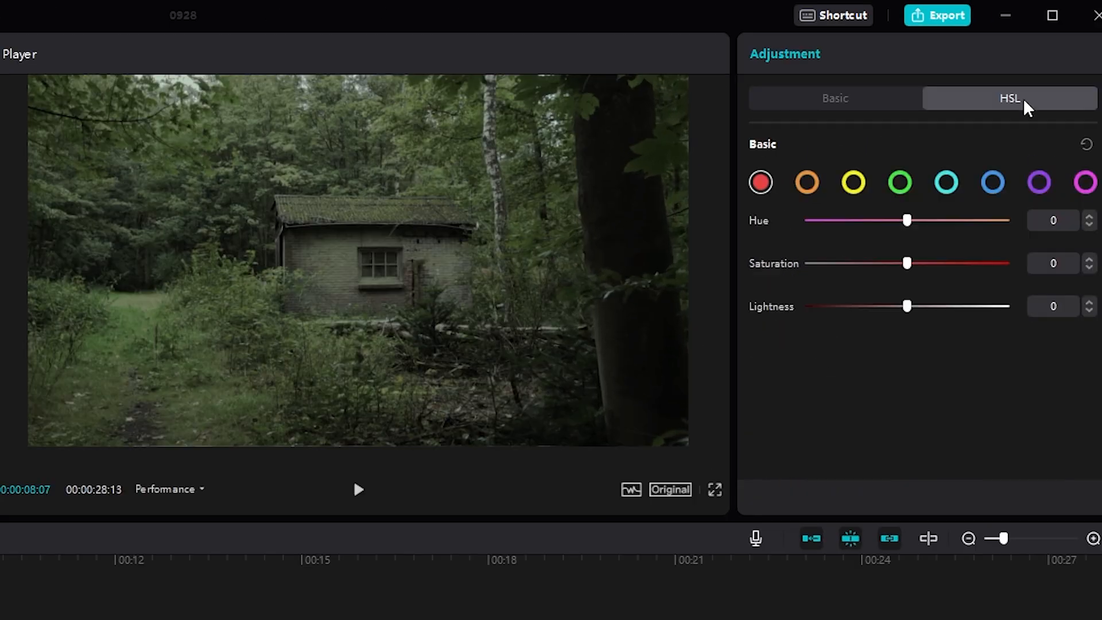
left_click(855, 181)
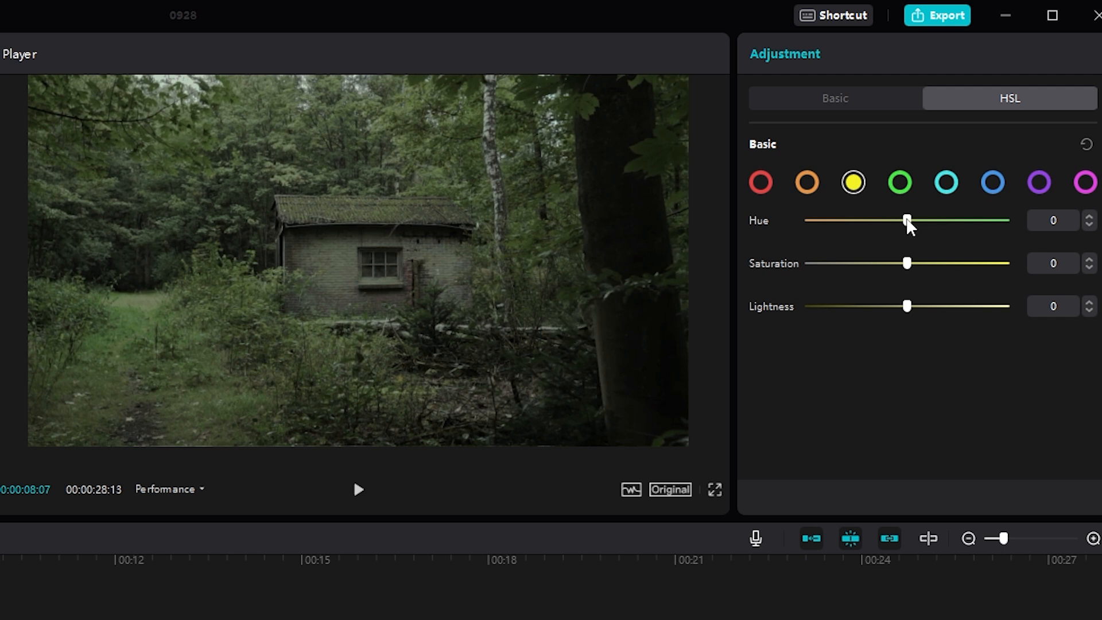
left_click_drag(908, 222, 827, 221)
left_click_drag(888, 264, 836, 265)
left_click_drag(907, 306, 846, 307)
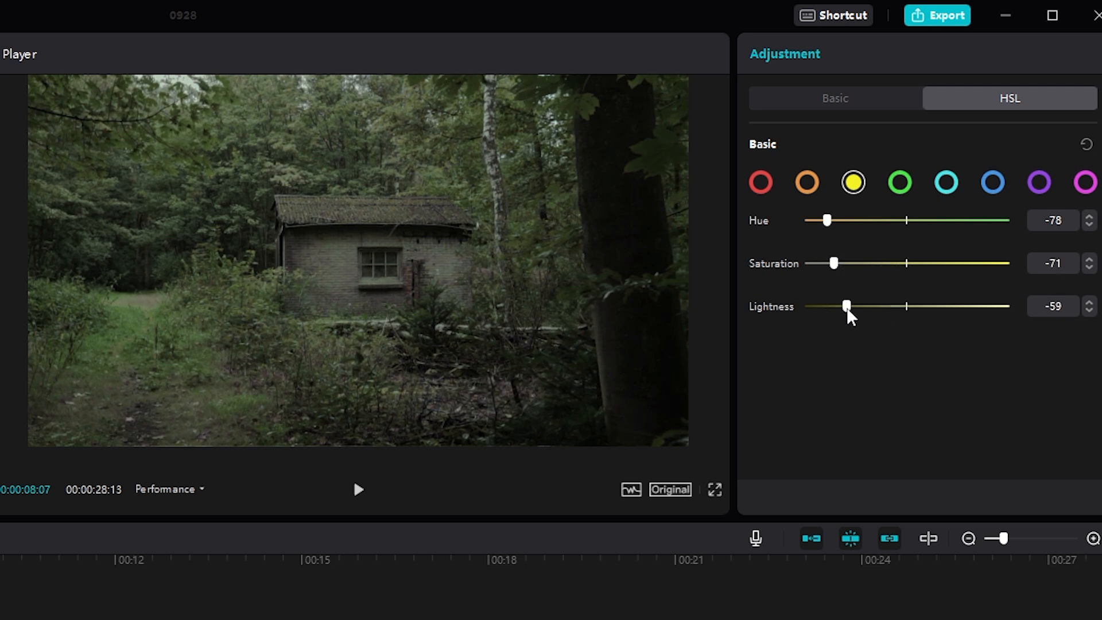
Step: Set the adjustment layer's green HSL channel to hue -65, saturation -45 and lightness -24
left_click(898, 184)
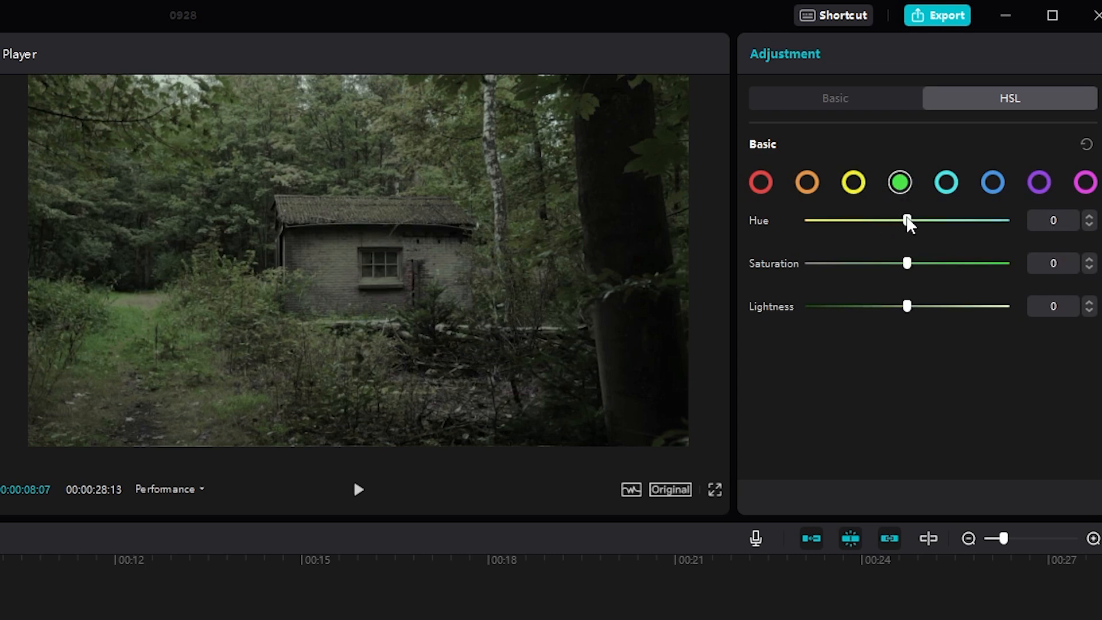
left_click_drag(907, 219, 840, 222)
left_click_drag(907, 264, 861, 264)
left_click_drag(910, 308, 883, 310)
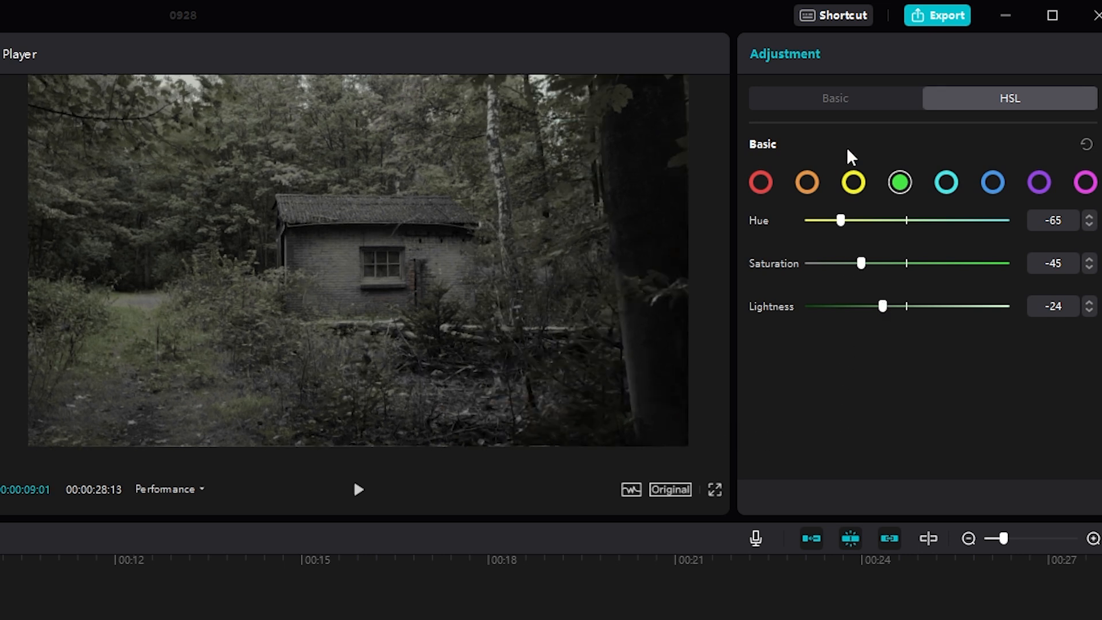
Step: Warm the adjustment layer's basic Temp slightly, set its fade to 10 and add a slight positive vignette
left_click(849, 98)
scroll(886, 333, "down", 2)
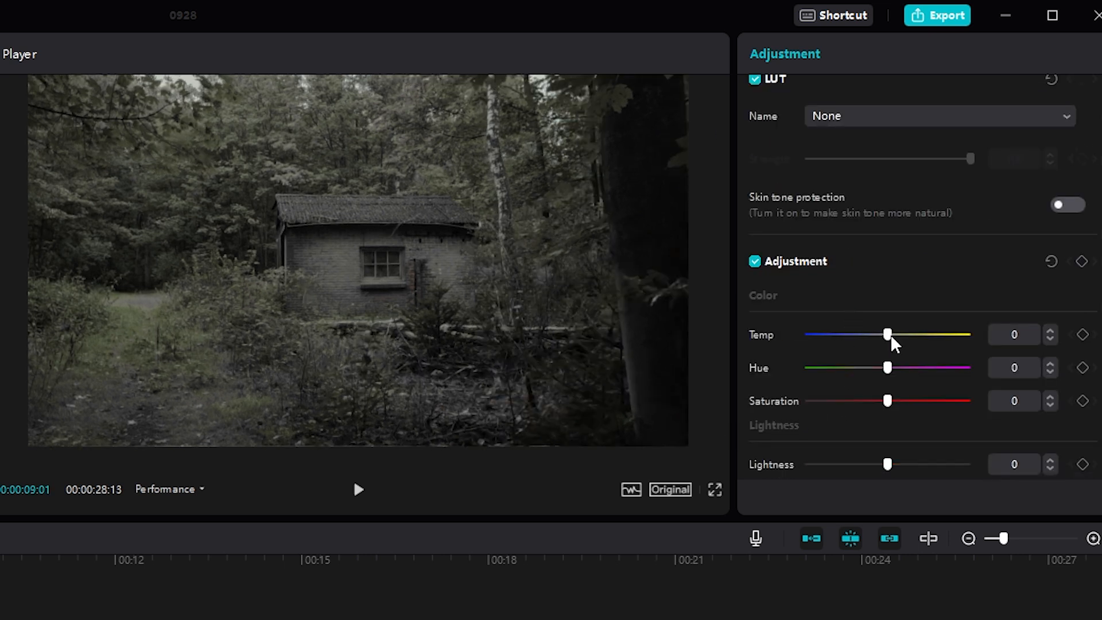
left_click_drag(889, 336, 922, 285)
scroll(921, 285, "down", 5)
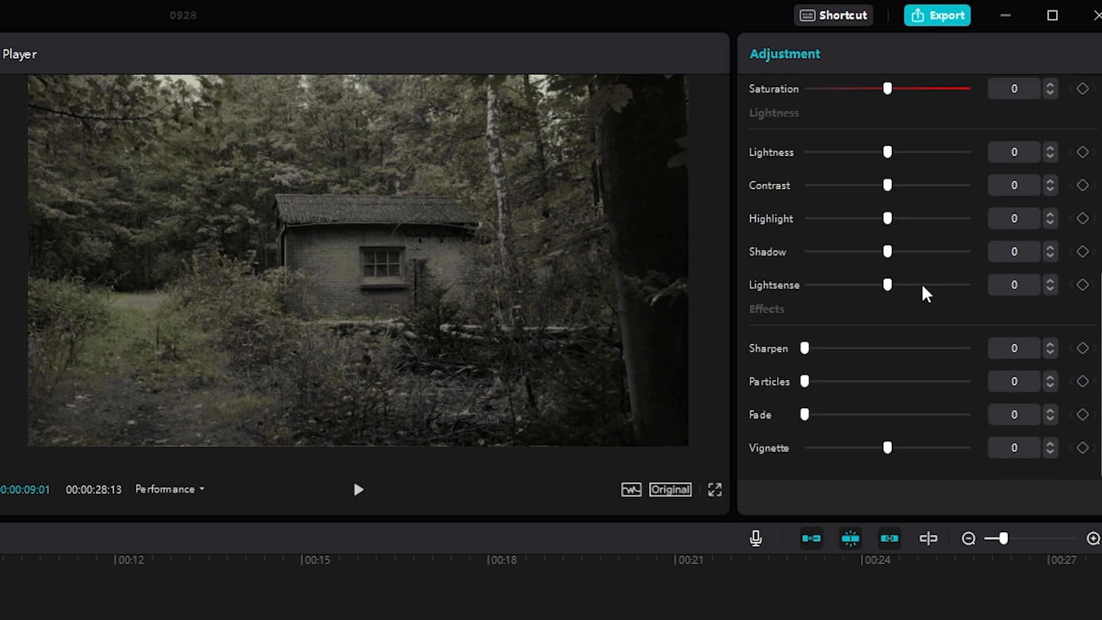
left_click_drag(805, 419, 821, 419)
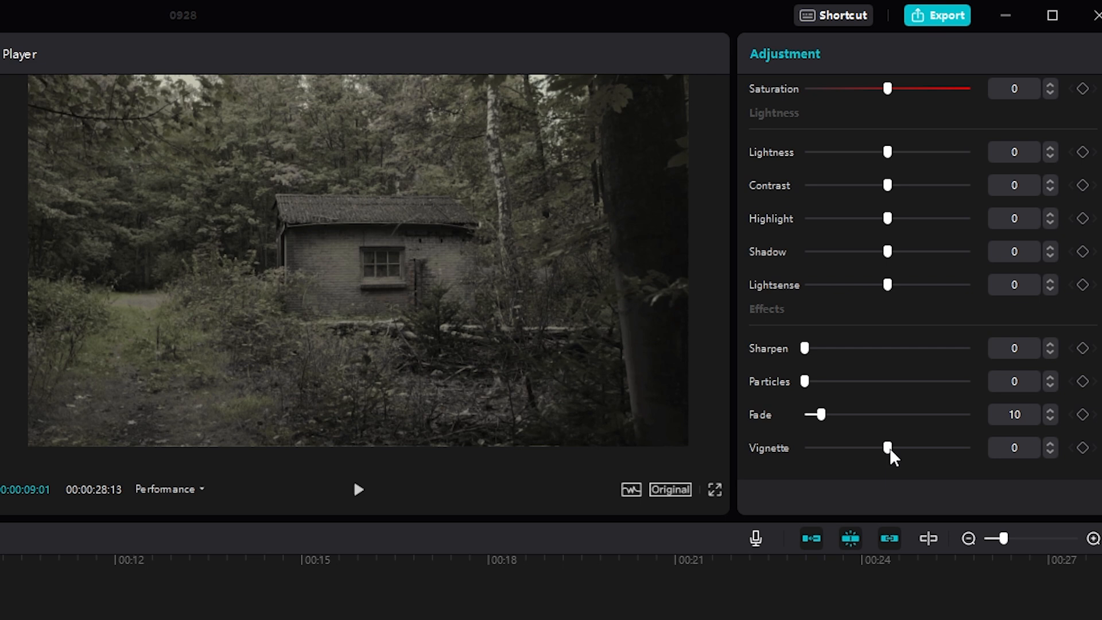
left_click_drag(889, 448, 904, 447)
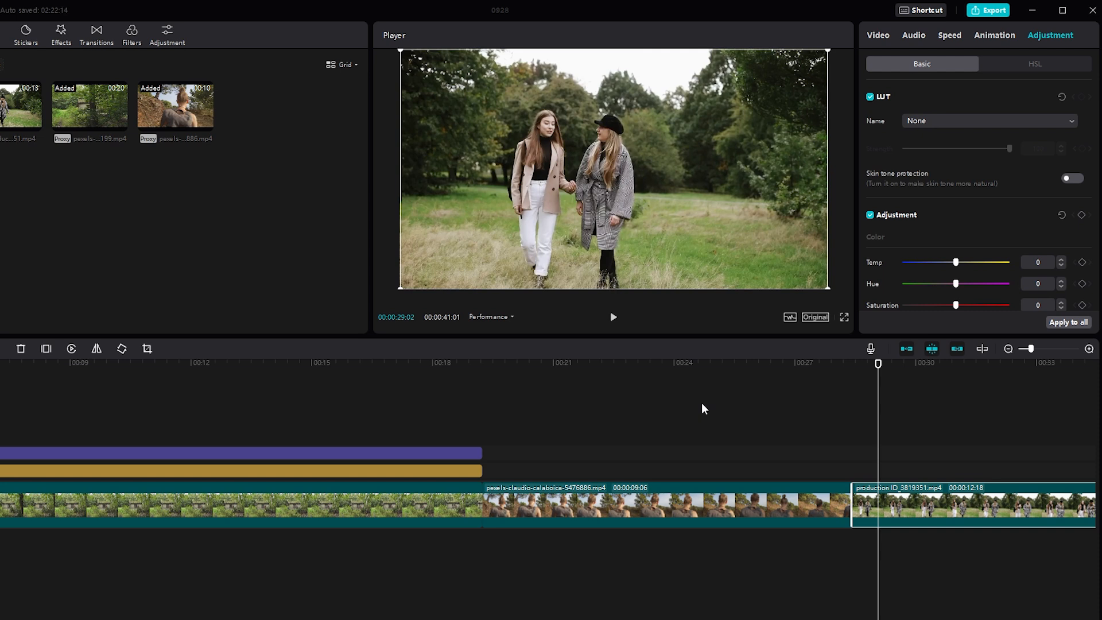
Step: Set lightness to -7, contrast -8, highlight -18 and lightsense -8 on the clip of the two women walking
scroll(926, 224, "down", 5)
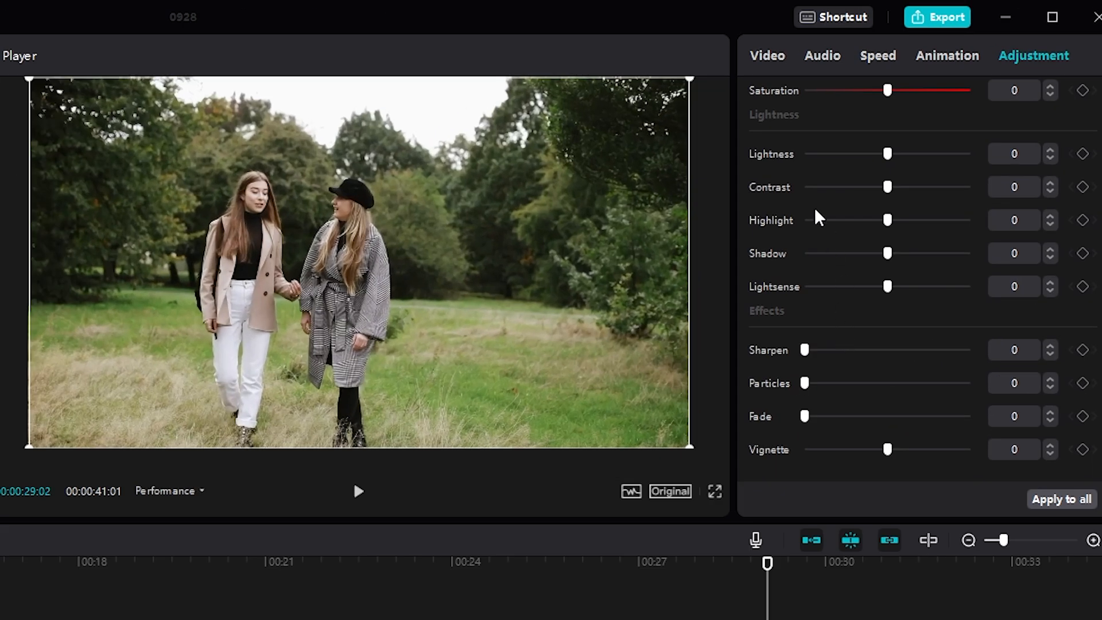
left_click_drag(887, 154, 857, 220)
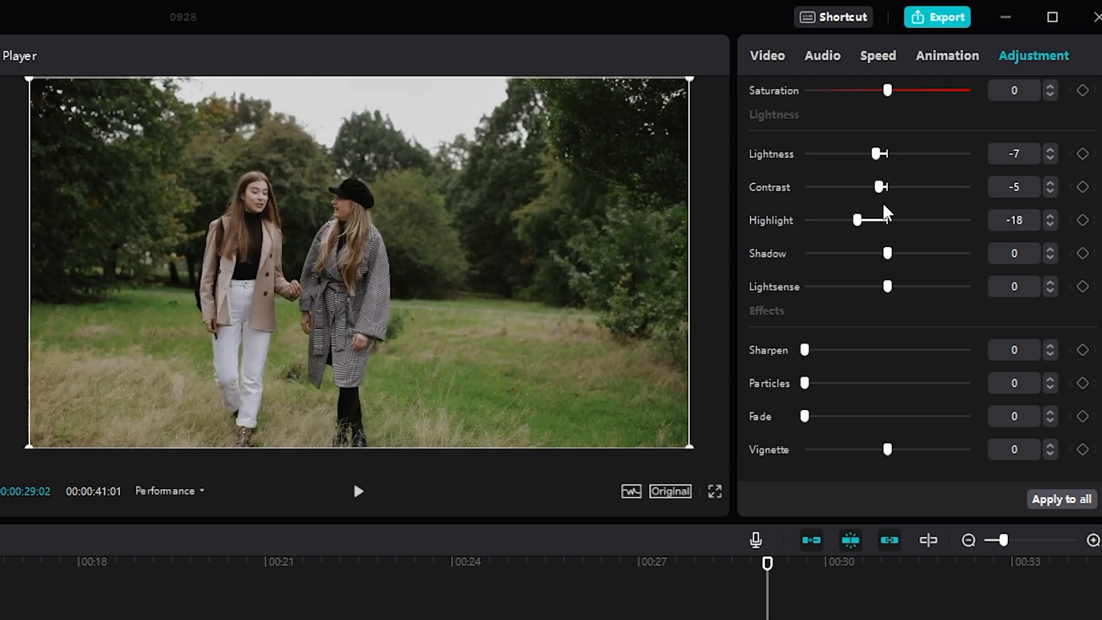
left_click_drag(887, 287, 875, 286)
Step: Cool the clip of the two women by setting its basic Temp to -16 and hue to -11
scroll(868, 304, "up", 5)
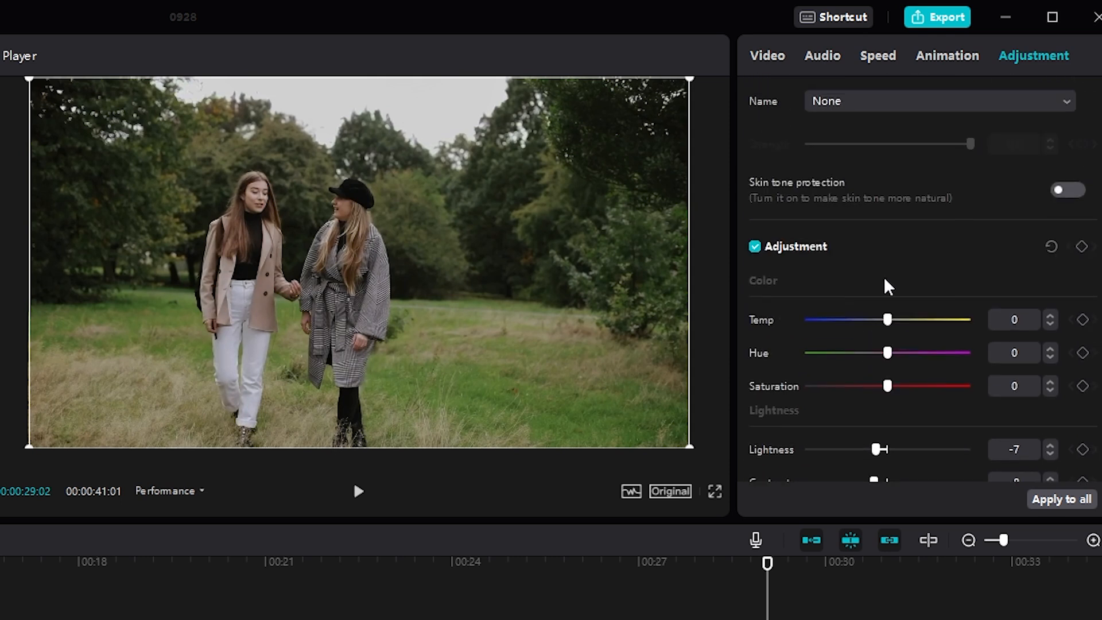
left_click_drag(887, 319, 870, 353)
scroll(929, 347, "up", 2)
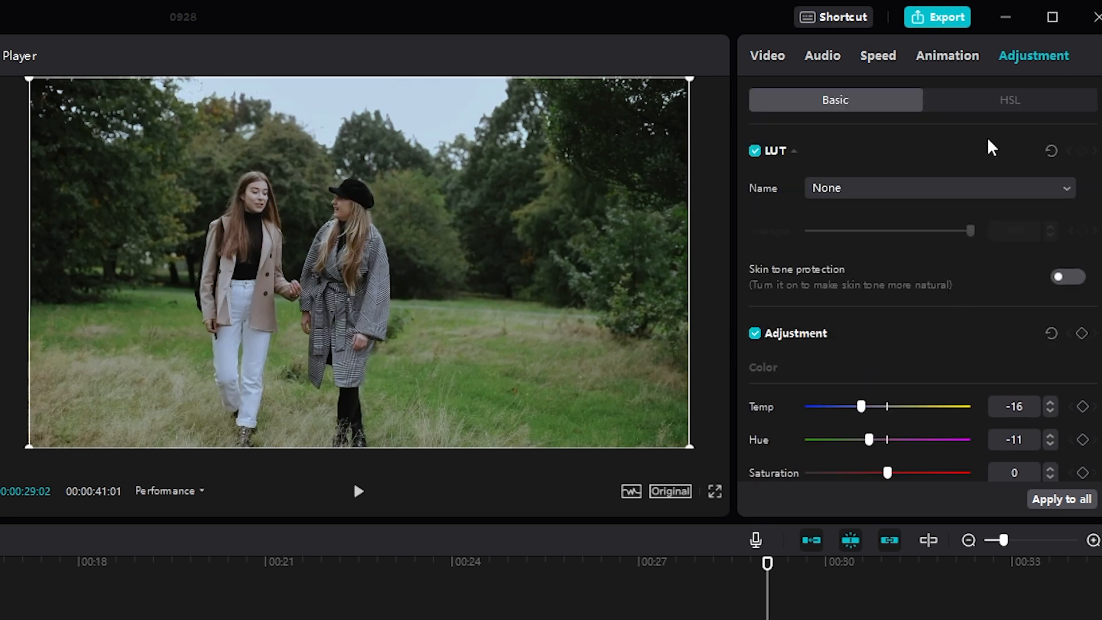
Step: Reduce the red HSL saturation moderately and the orange HSL saturation slightly on the clip of the two women
left_click(992, 105)
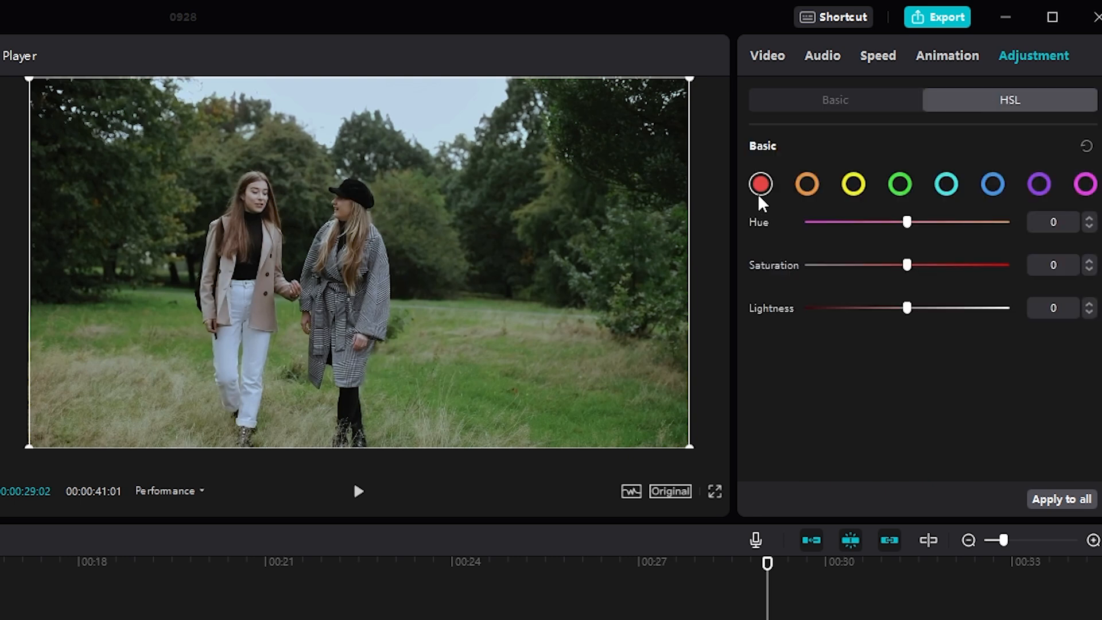
left_click_drag(906, 264, 854, 270)
left_click(806, 184)
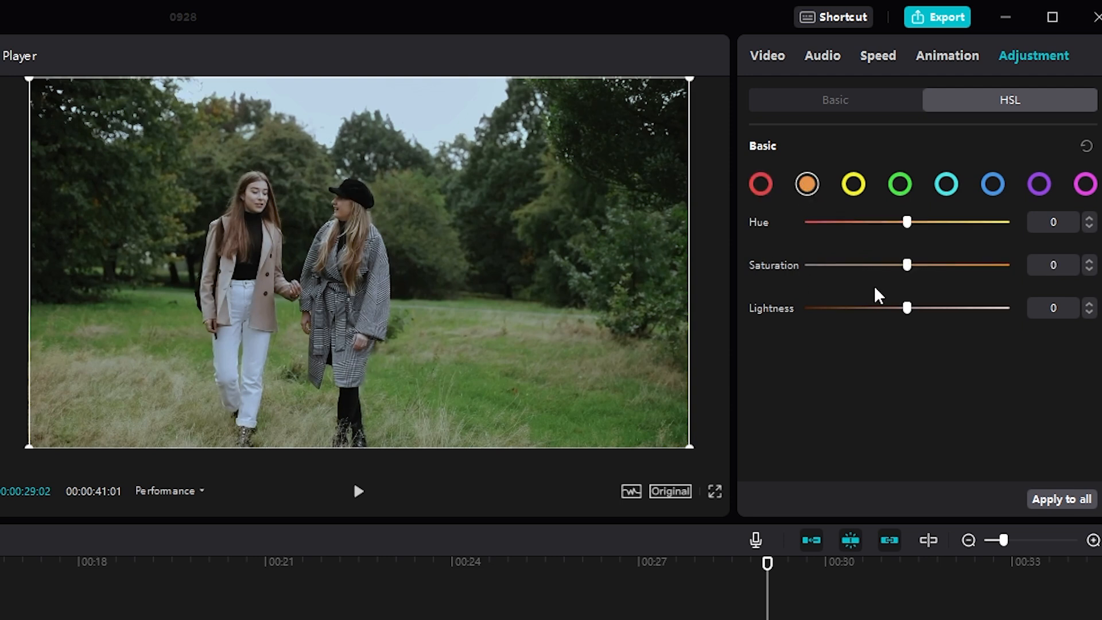
mouse_move(906, 265)
left_mouse_down()
mouse_move(848, 267)
mouse_move(897, 264)
left_mouse_up()
Step: Set the yellow HSL channel to hue 77 and saturation -63, and lower its lightness considerably
left_click(854, 185)
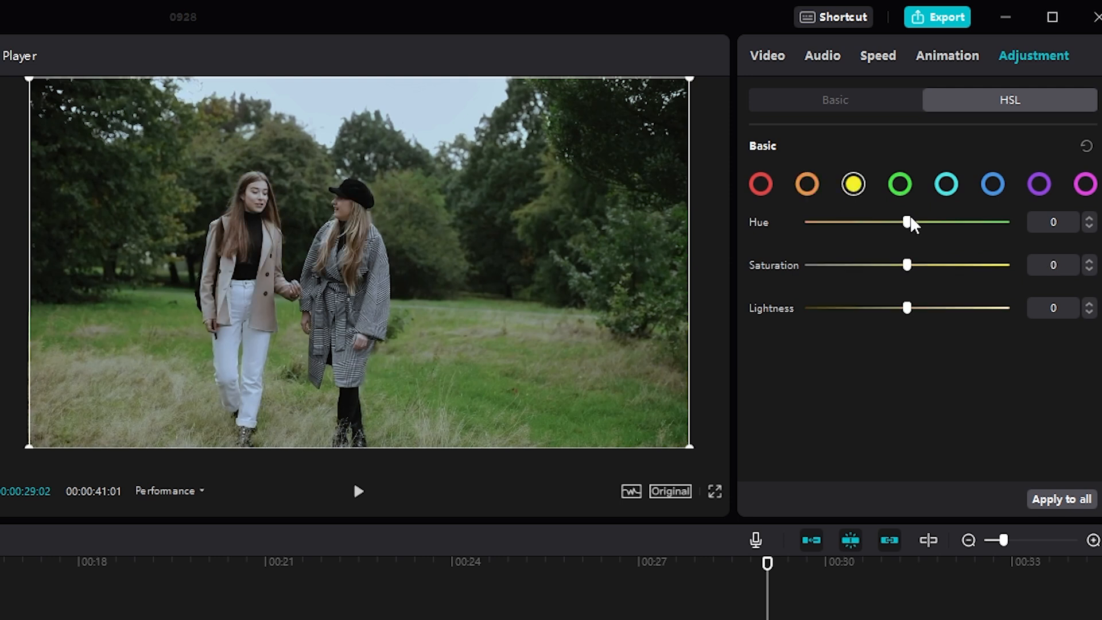
left_click_drag(907, 221, 982, 222)
left_click_drag(906, 265, 843, 265)
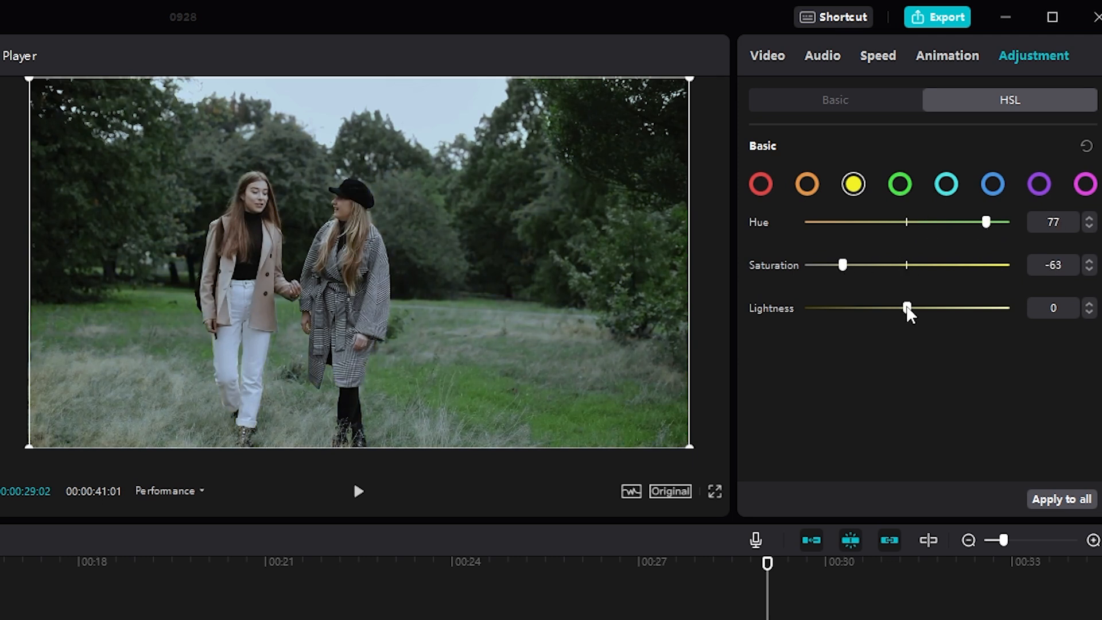
left_click_drag(907, 308, 857, 308)
Step: Set the green HSL channel to hue 92, saturation -38 and lightness -55 on the clip of the two women
left_click(906, 184)
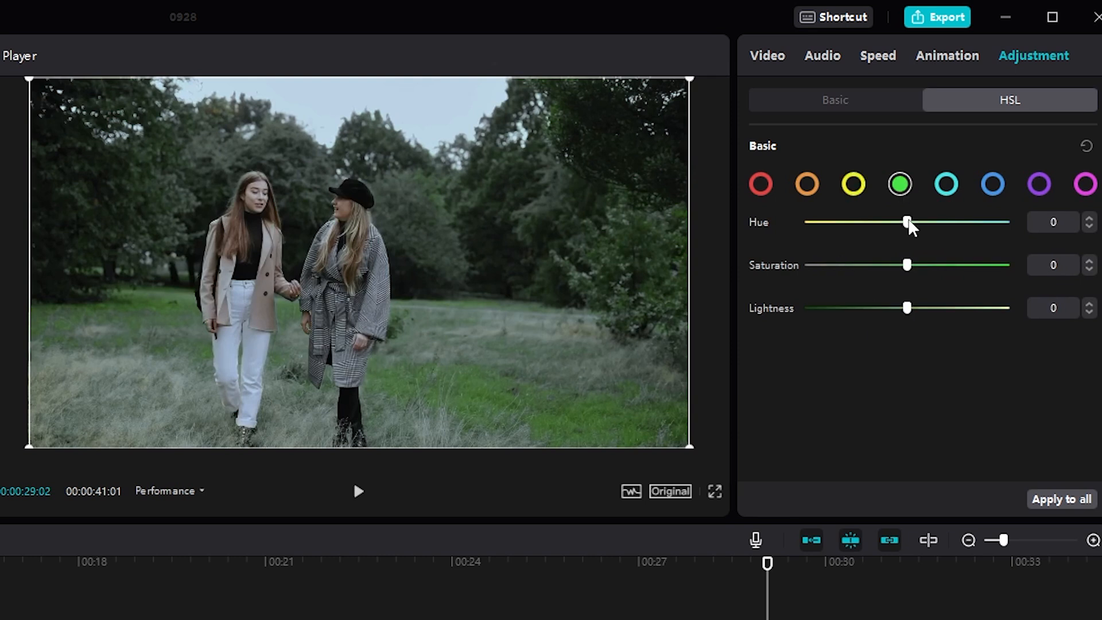
left_click_drag(909, 221, 982, 227)
left_click_drag(906, 265, 878, 266)
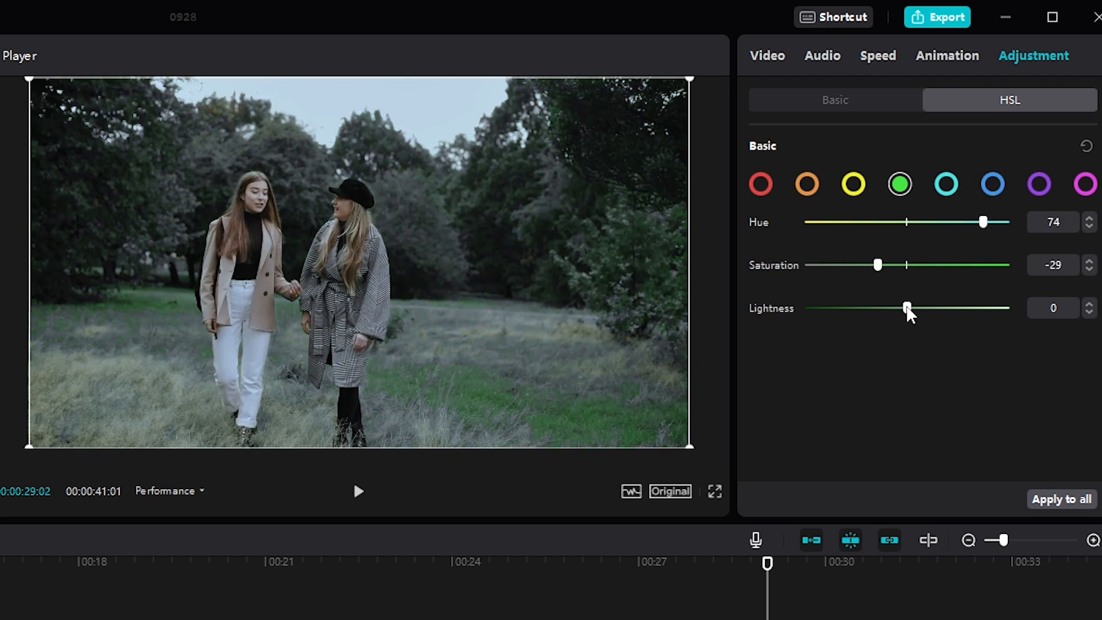
left_click_drag(908, 309, 850, 309)
left_click_drag(877, 266, 868, 267)
left_click_drag(983, 223, 1002, 222)
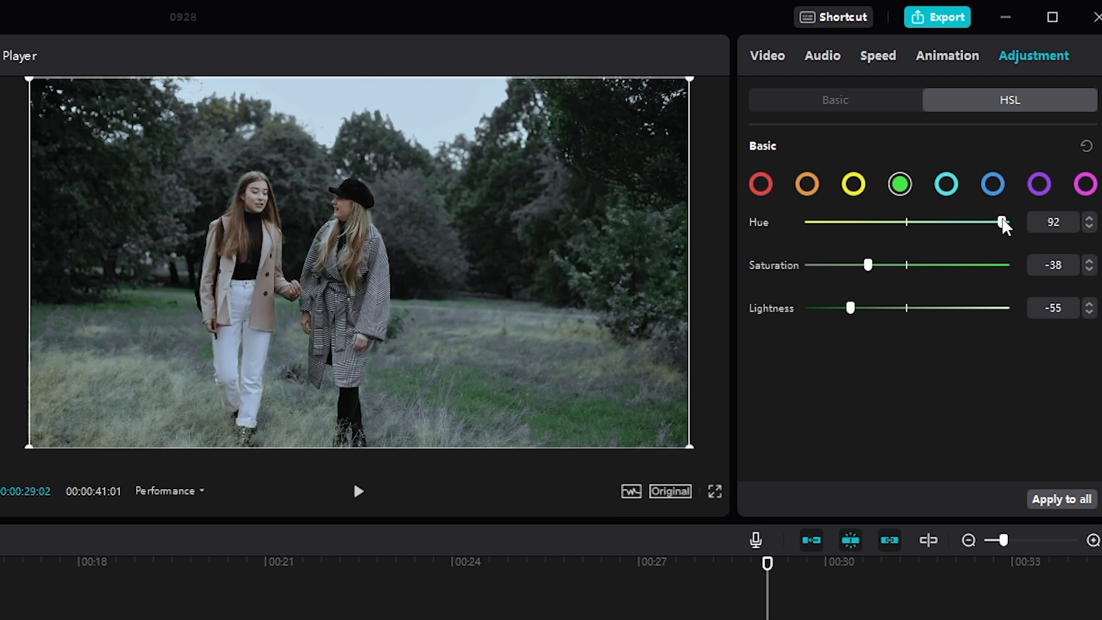
Step: Add a slight vignette to the clip of the two women in its basic adjustments
left_click(836, 102)
scroll(870, 270, "down", 6)
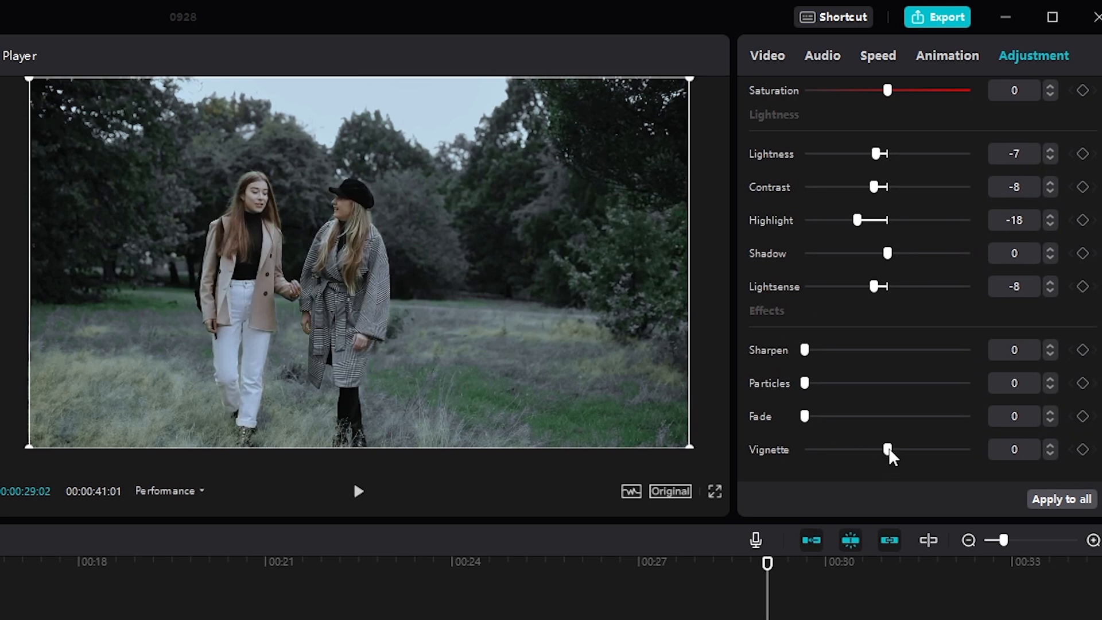
left_click_drag(888, 449, 895, 451)
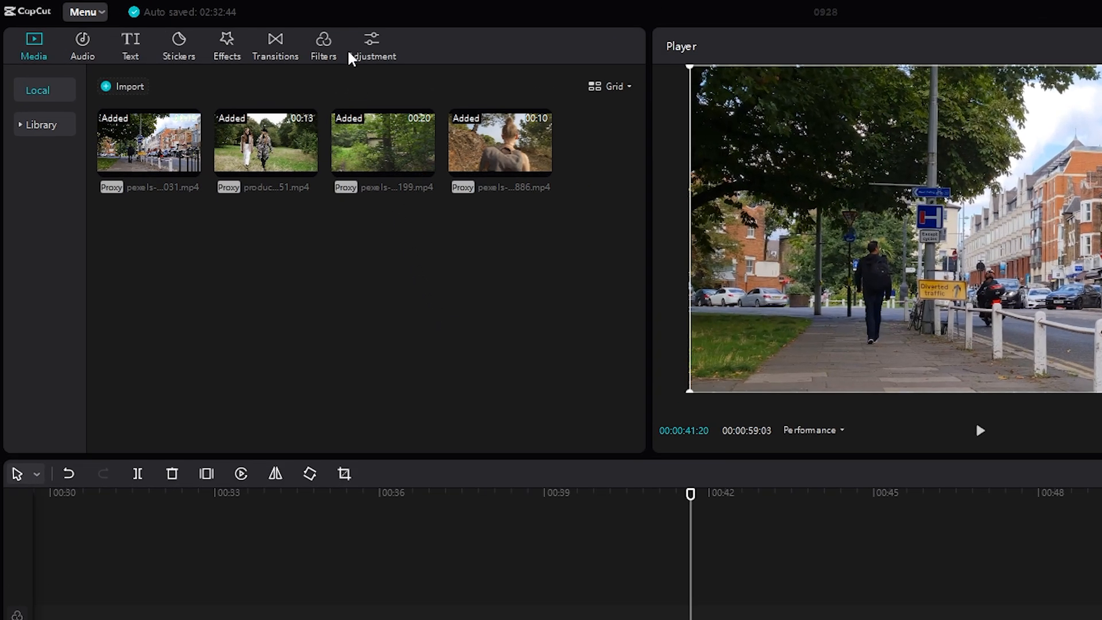
Step: Import the McKinnon 75.CUBE file from the 35 Free LUTs folder into the LUT library
left_click(370, 46)
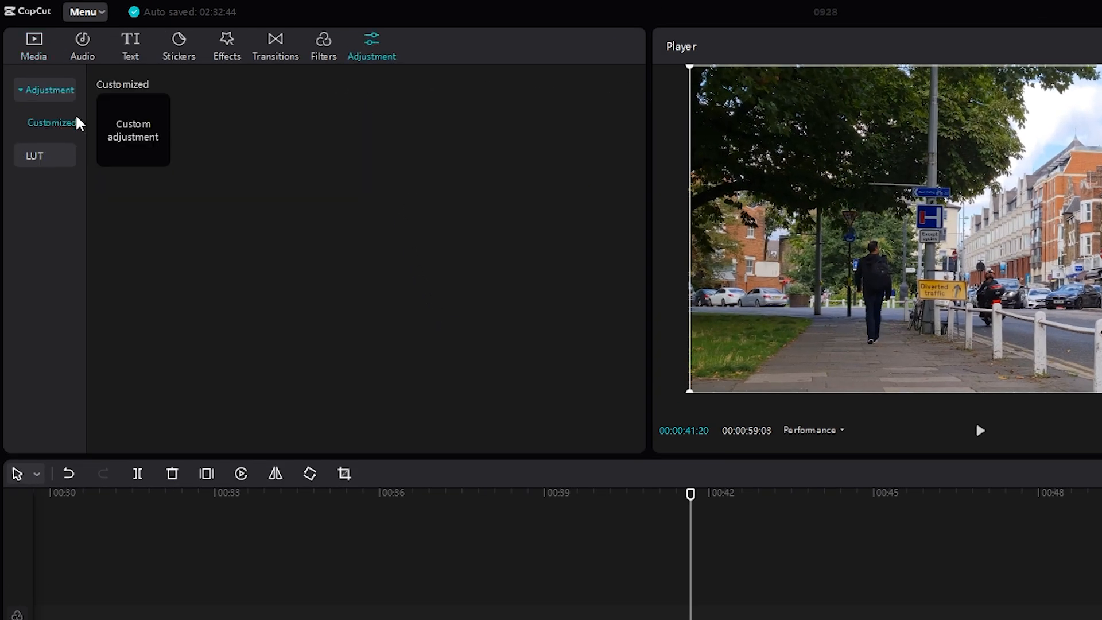
left_click(46, 156)
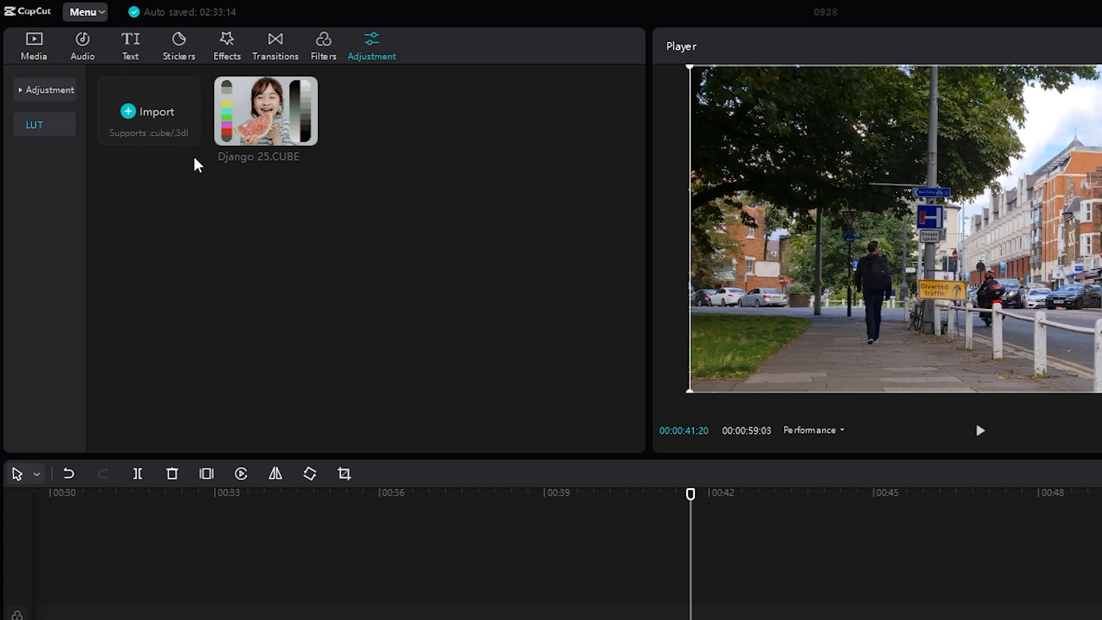
left_click(135, 114)
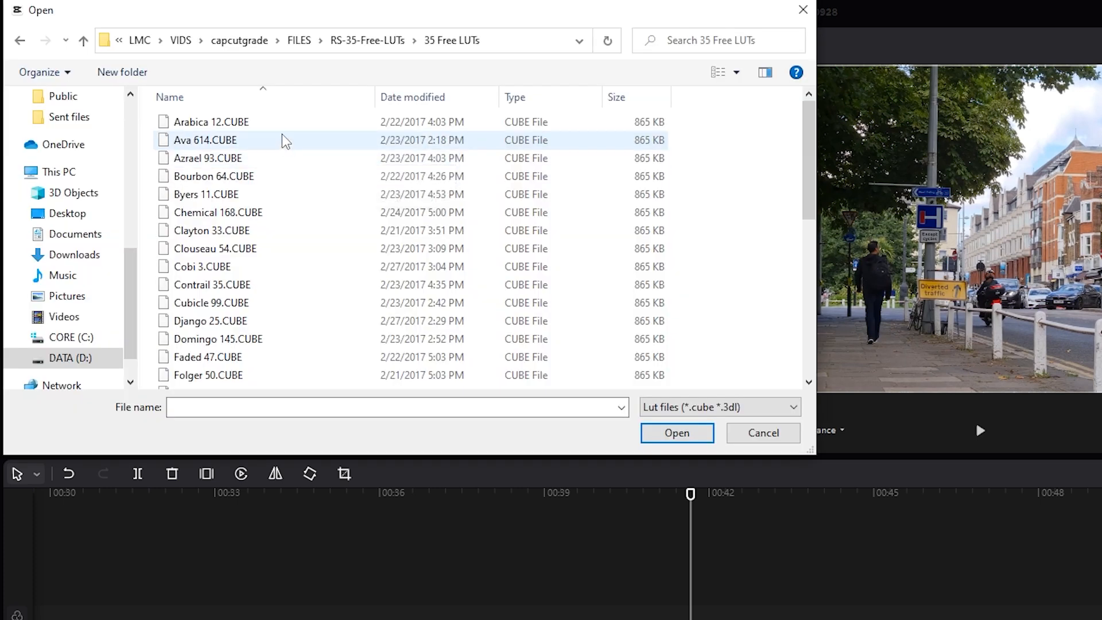
scroll(285, 140, "down", 2)
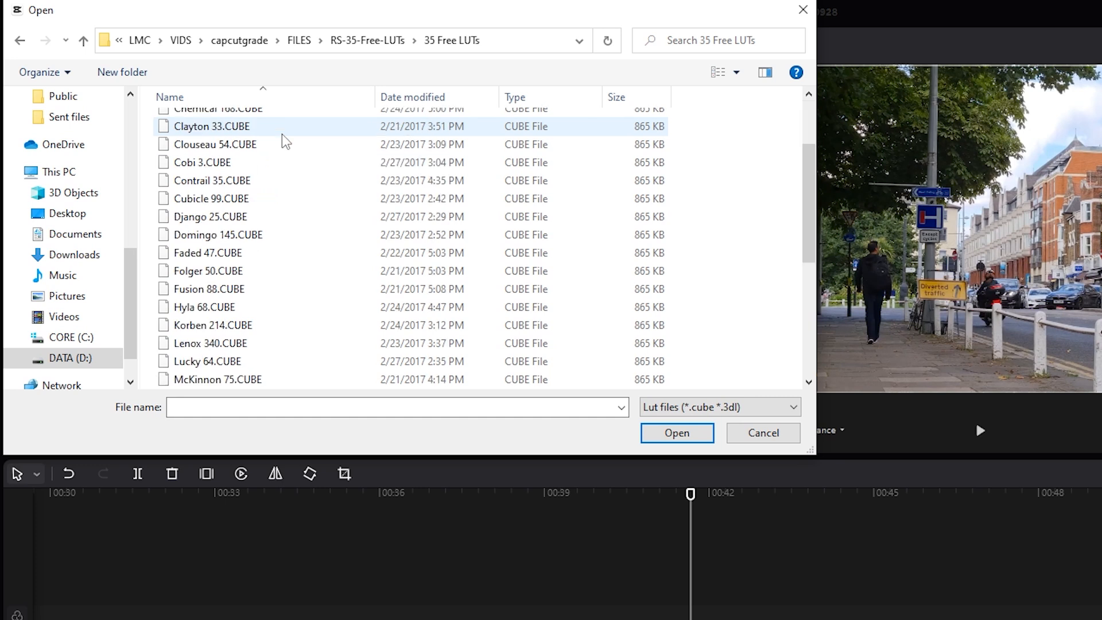
scroll(283, 137, "down", 1)
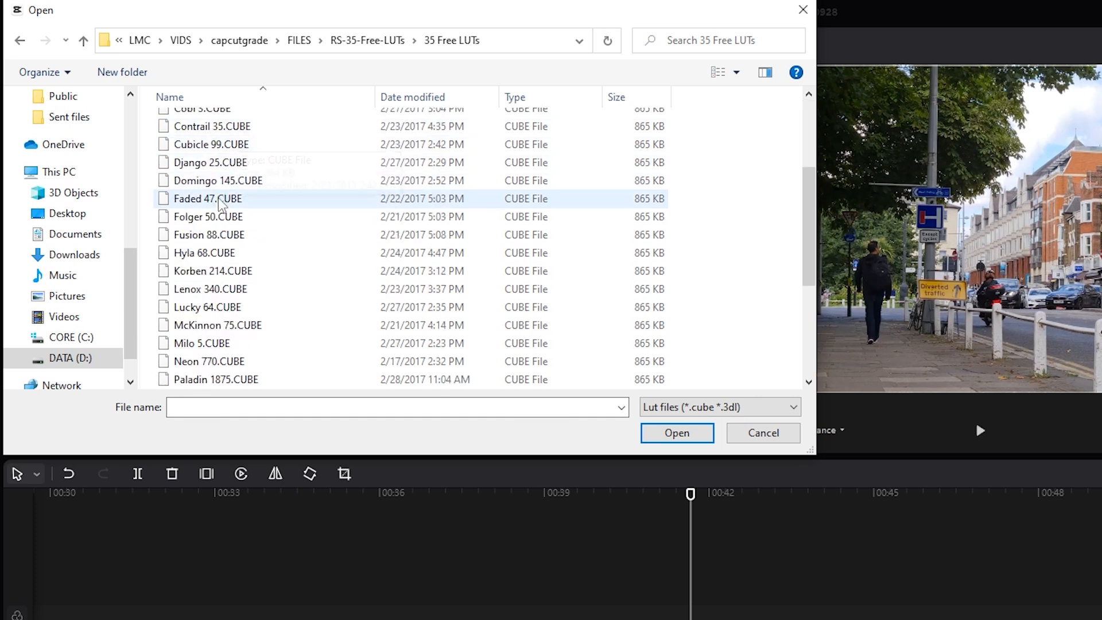
left_click(223, 325)
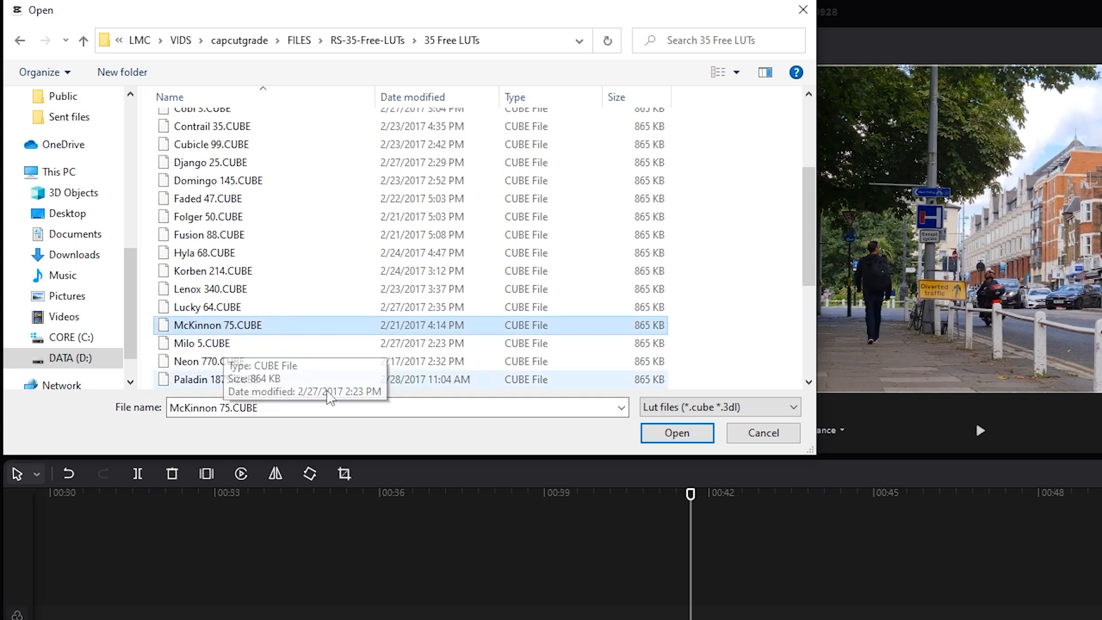
left_click(677, 432)
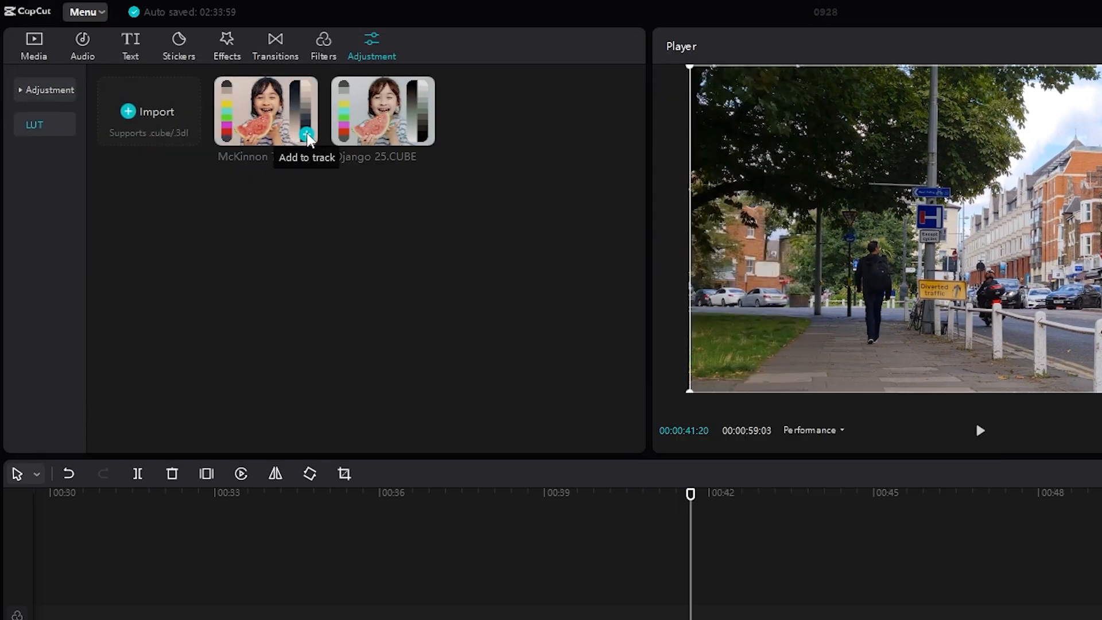
Step: Add the McKinnon 75 LUT above the street clip as an adjustment layer and extend it in both directions over the clip
left_click(306, 135)
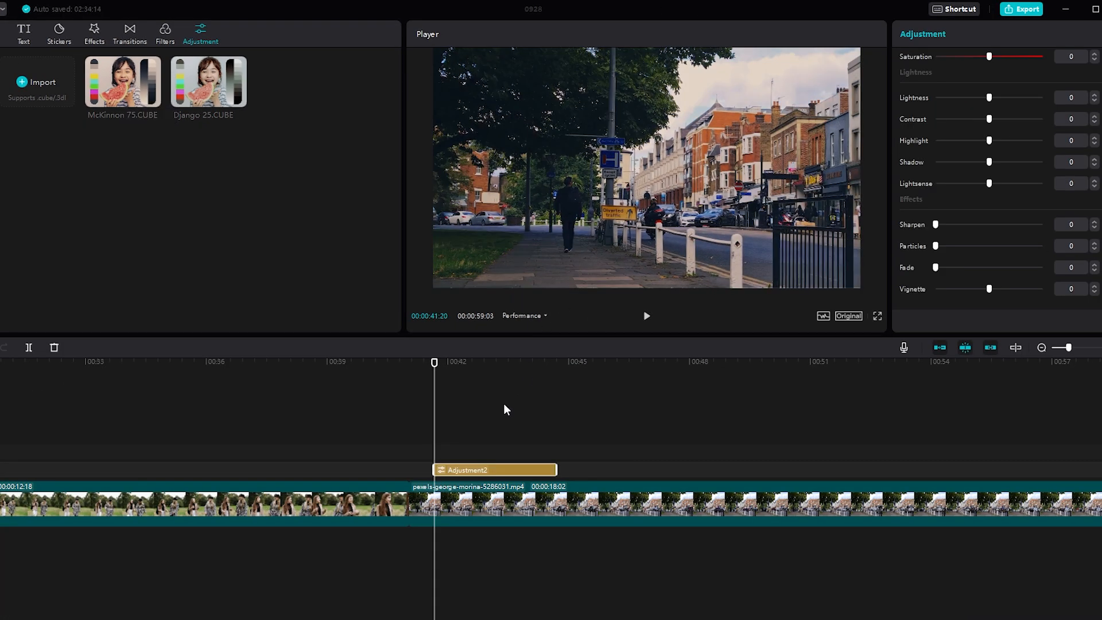
left_click_drag(433, 470, 407, 471)
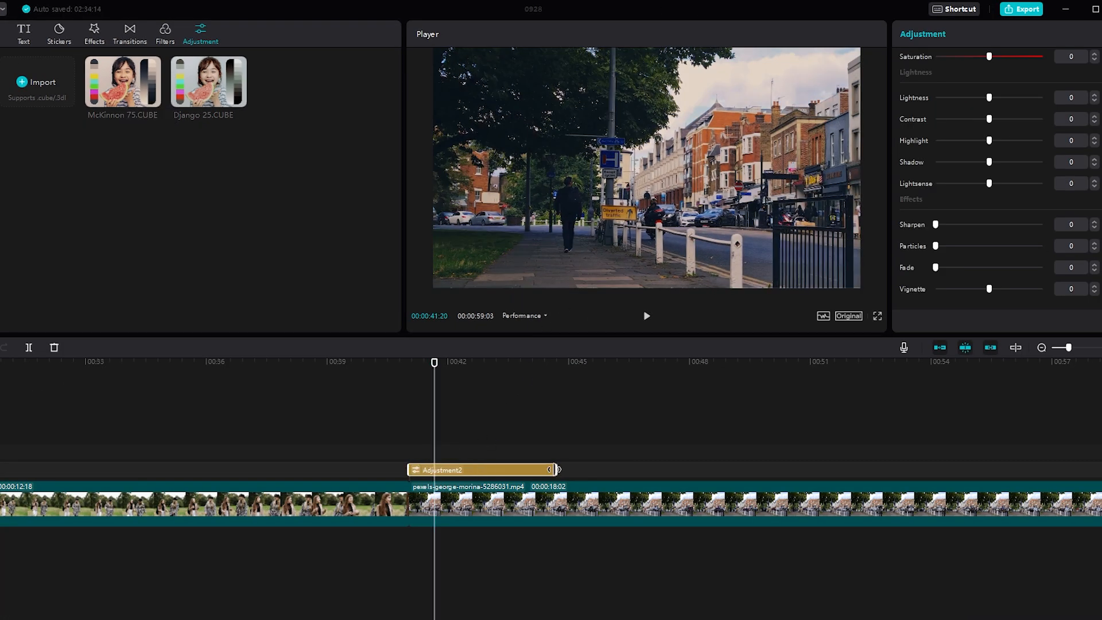
left_click_drag(556, 470, 1055, 470)
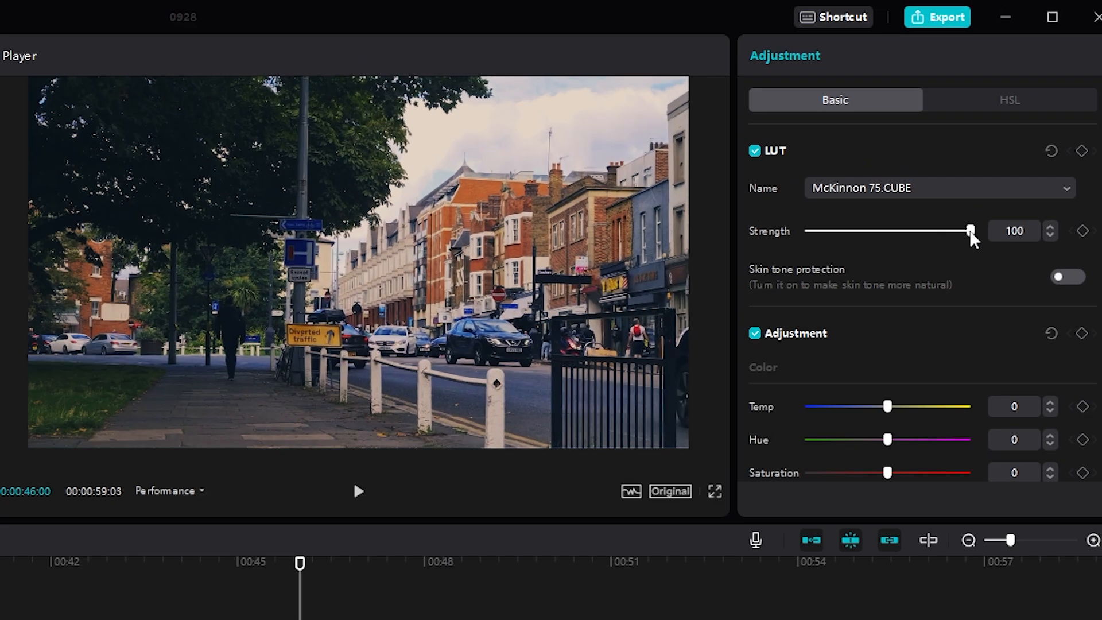
Step: Set the McKinnon 75 LUT's strength to 43 and enable skin tone protection on the adjustment layer
left_click_drag(970, 231, 877, 231)
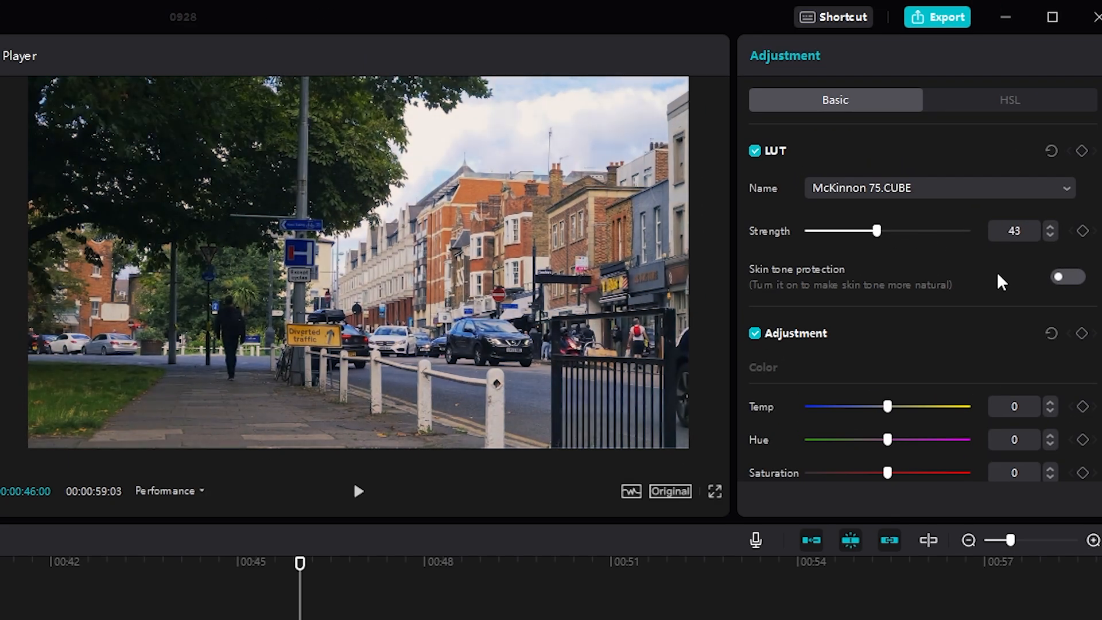
left_click(1068, 279)
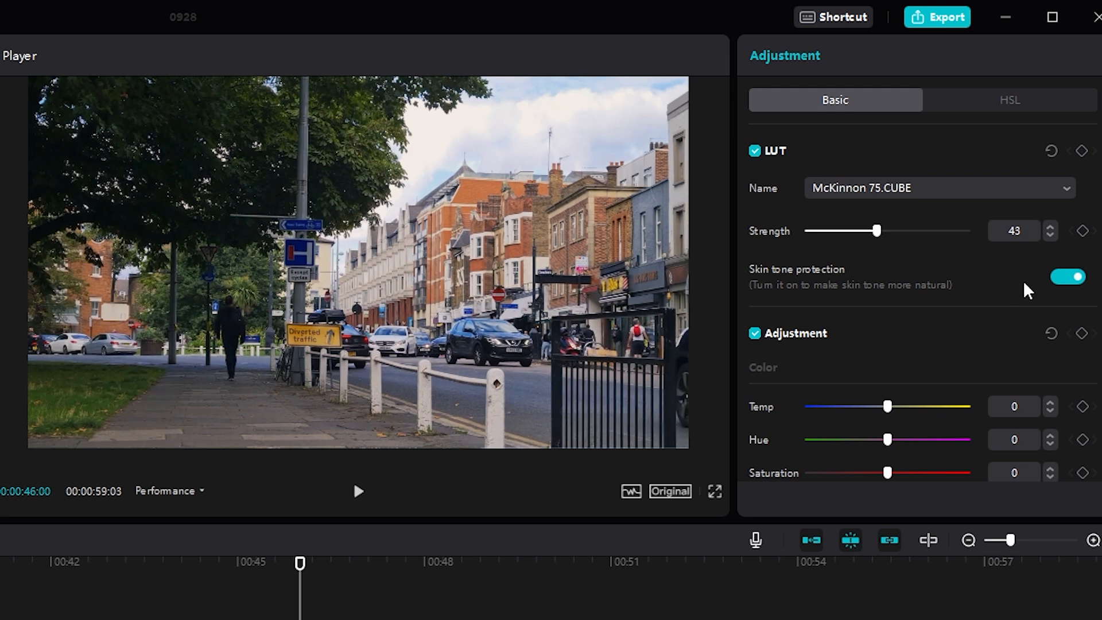
Step: Set the contrast of the street clip's adjustment layer to -5 and adjust its shadow level
scroll(918, 333, "down", 2)
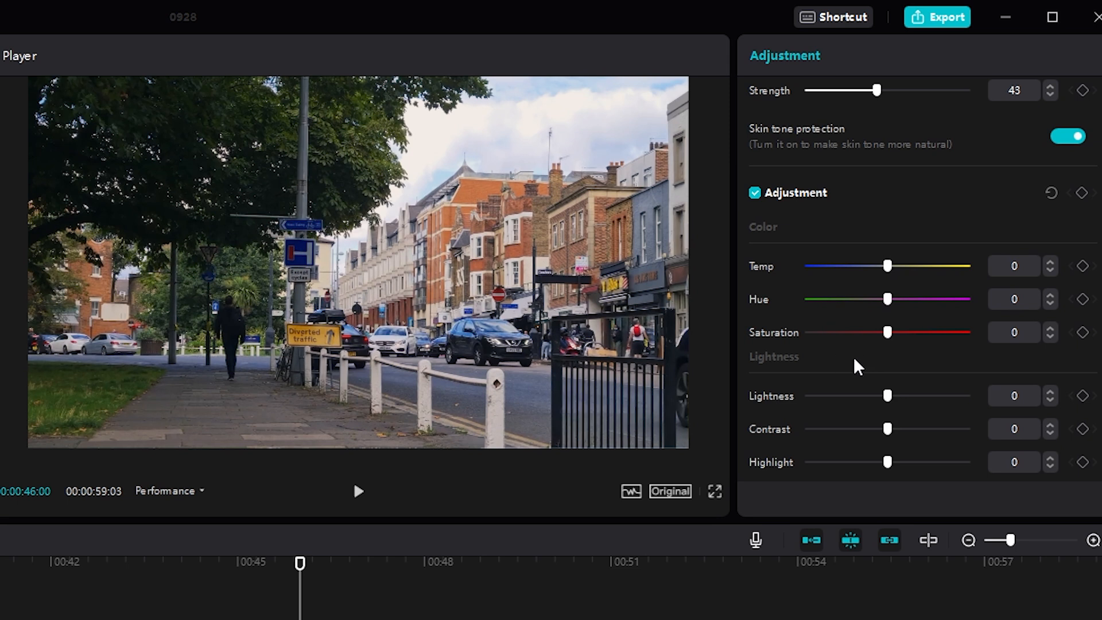
scroll(858, 366, "down", 2)
left_click_drag(890, 289, 878, 290)
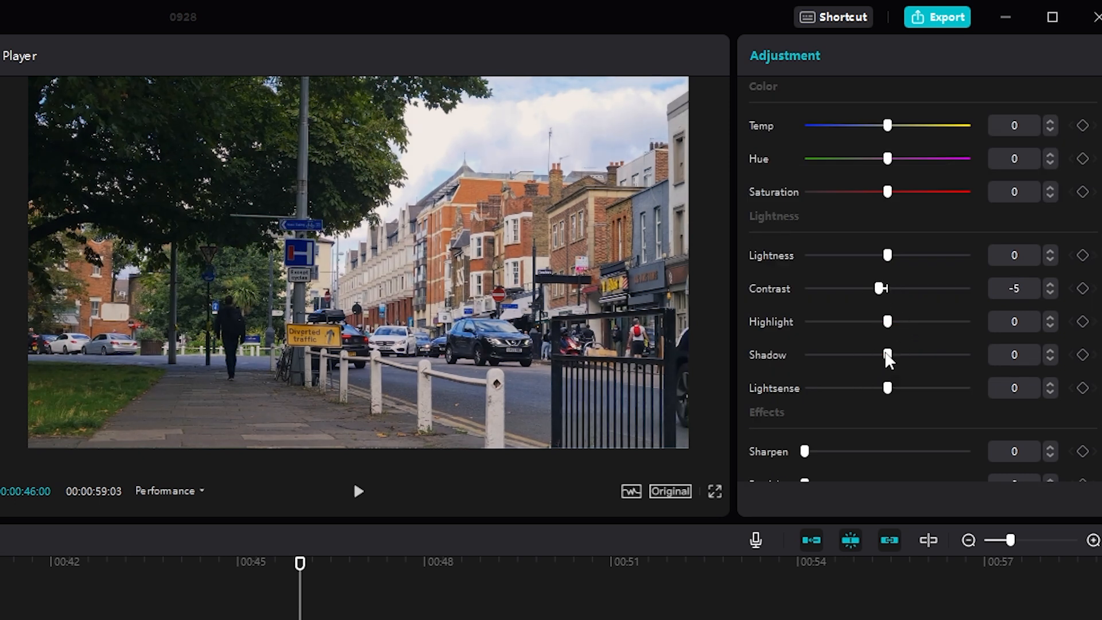
left_click_drag(888, 356, 859, 323)
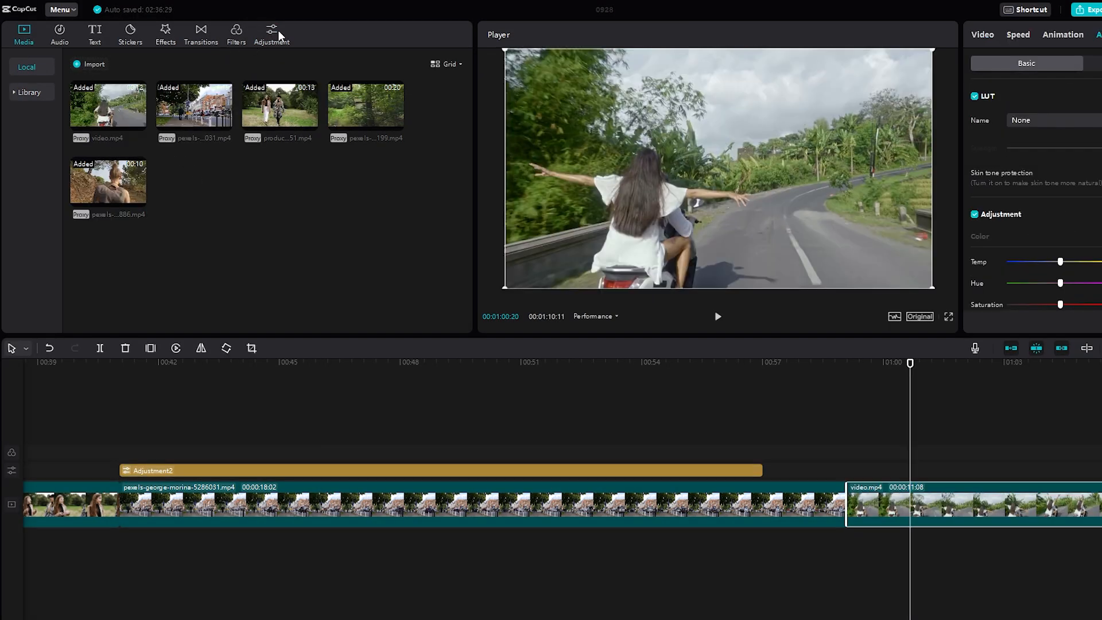
Step: Import the Faded 47.CUBE file from the 35 Free LUTs folder into the LUT library
left_click(271, 38)
left_click(89, 84)
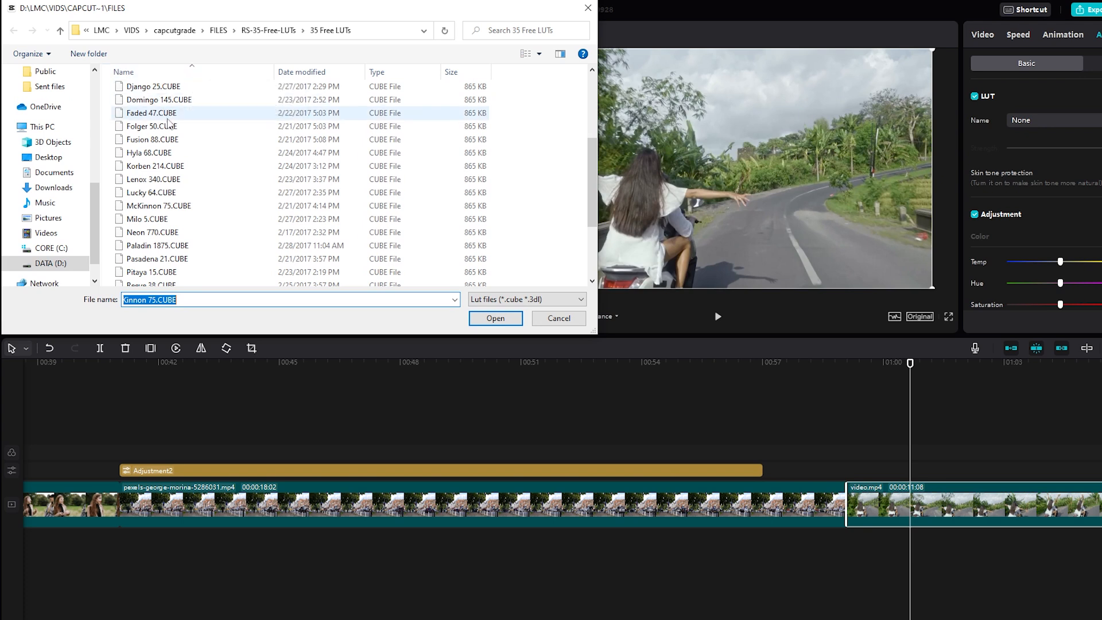
left_click(167, 114)
left_click(496, 318)
Step: Try the Faded 47.CUBE LUT at strength 100 on the motorbike clip and reset the clip's LUT to None
left_click(1044, 123)
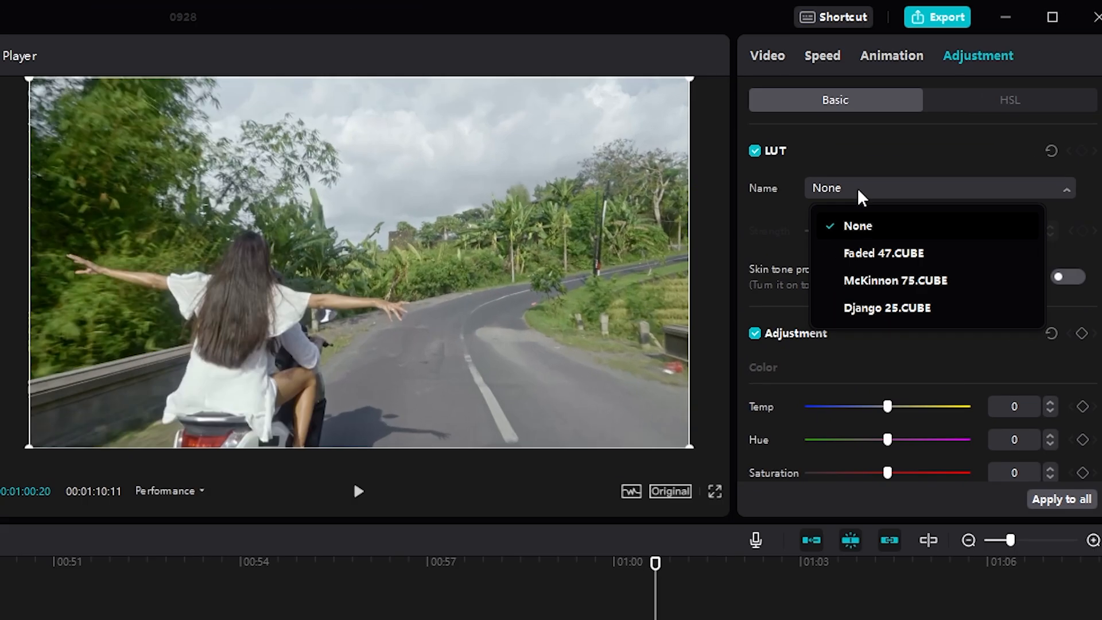
left_click(871, 253)
mouse_move(970, 230)
left_mouse_down()
mouse_move(901, 235)
mouse_move(972, 235)
left_mouse_up()
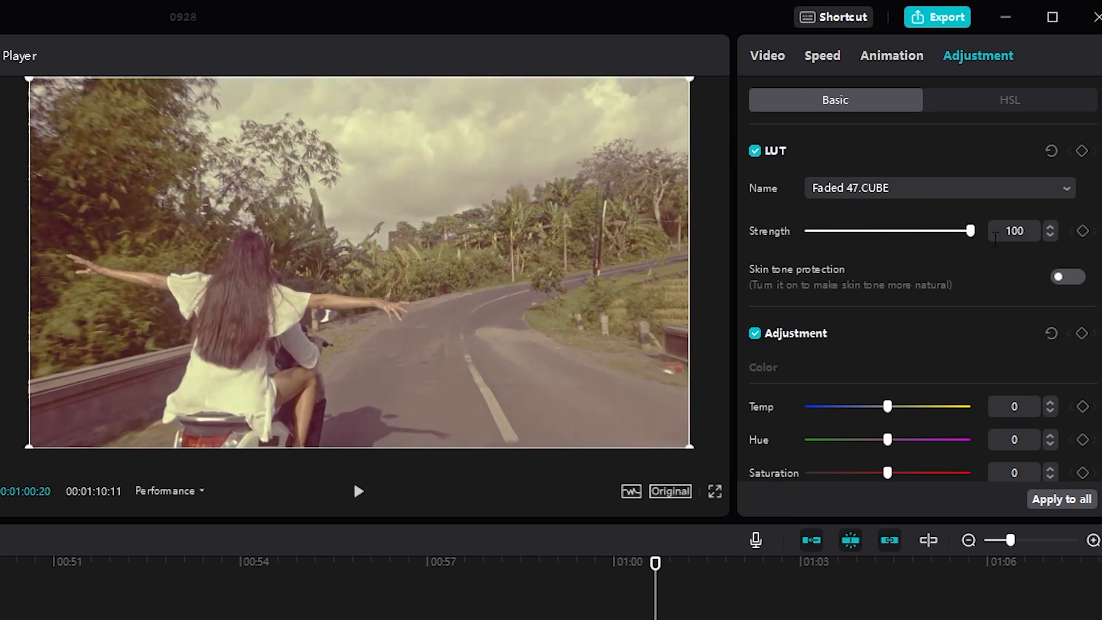
left_click(921, 189)
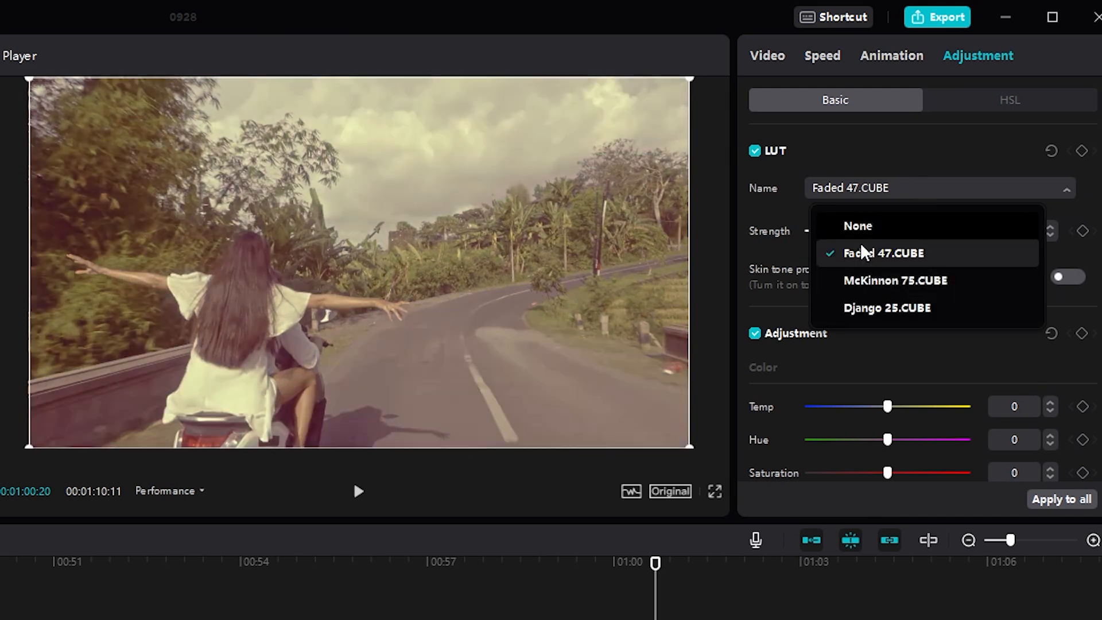
left_click(858, 226)
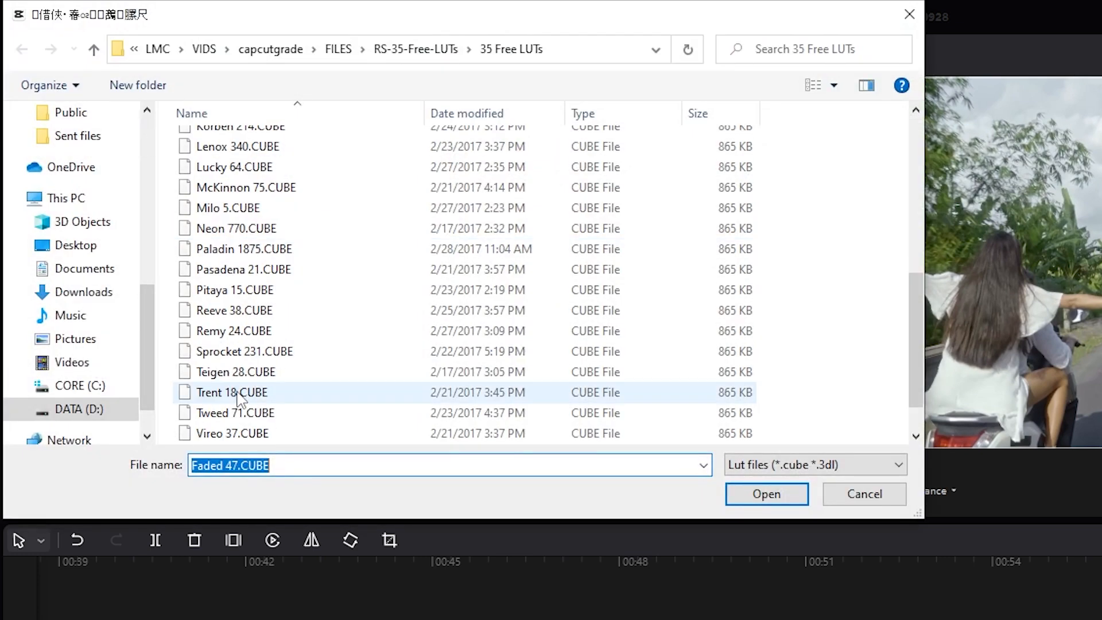
Step: Import the Tweed 71.CUBE LUT and apply it to the motorbike clip at strength 100 with skin tone protection enabled
left_click(236, 412)
left_click(765, 495)
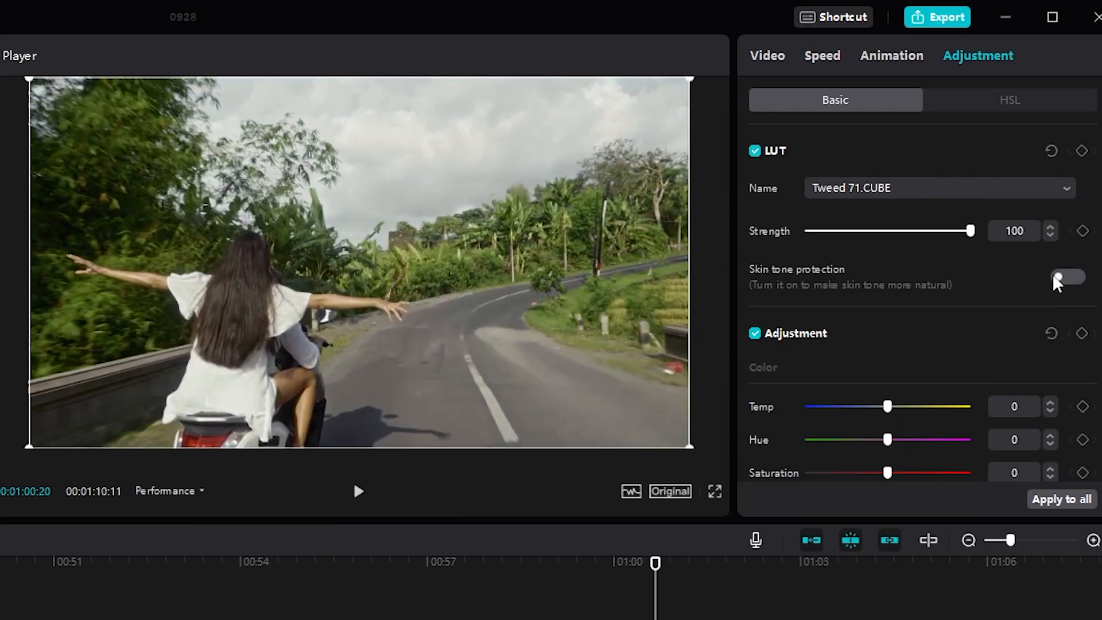
left_click(1077, 280)
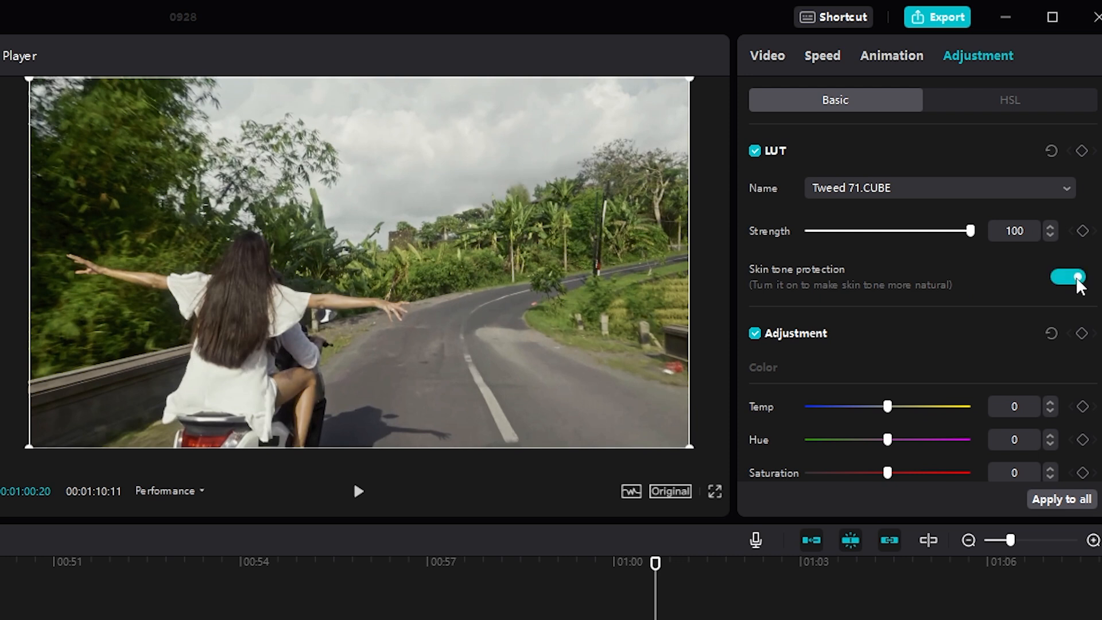